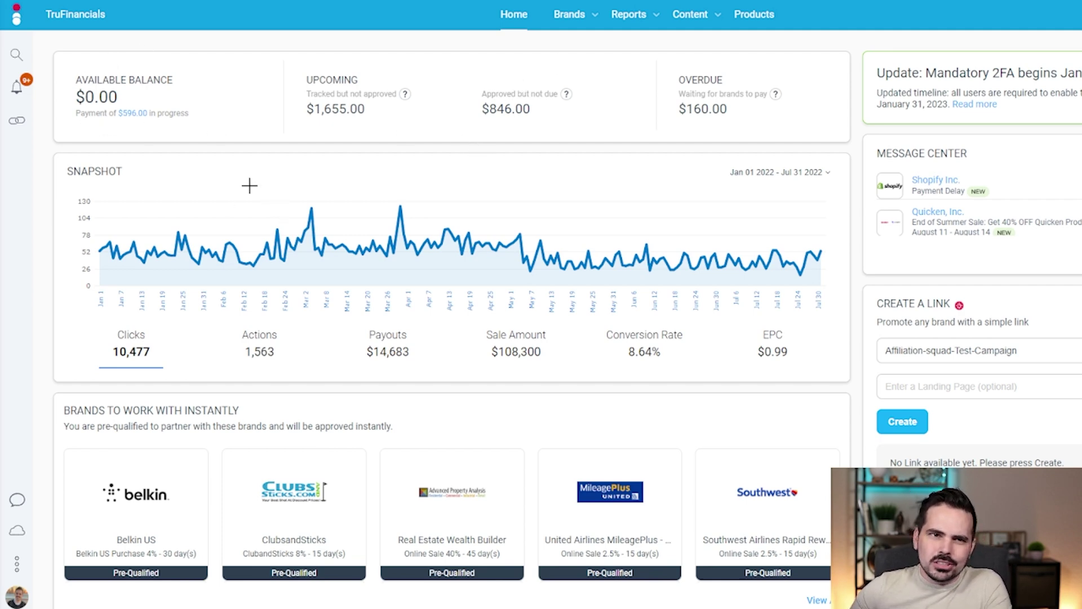
Circle TruFinancials, Available Balance, Upcoming, Approved but not due ($846.00) and Overdue ($160.00) in orange
mouse_move(29, 49)
left_mouse_down()
mouse_move(134, 15)
mouse_move(69, 63)
mouse_move(136, 39)
left_mouse_up()
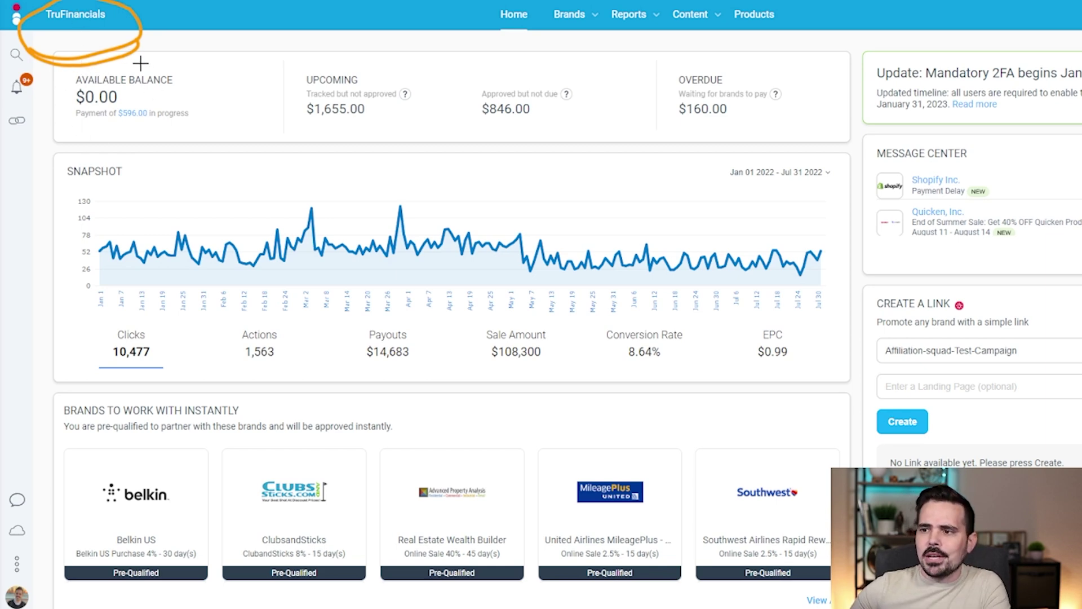
mouse_move(143, 59)
left_mouse_down()
mouse_move(54, 104)
mouse_move(98, 57)
left_mouse_up()
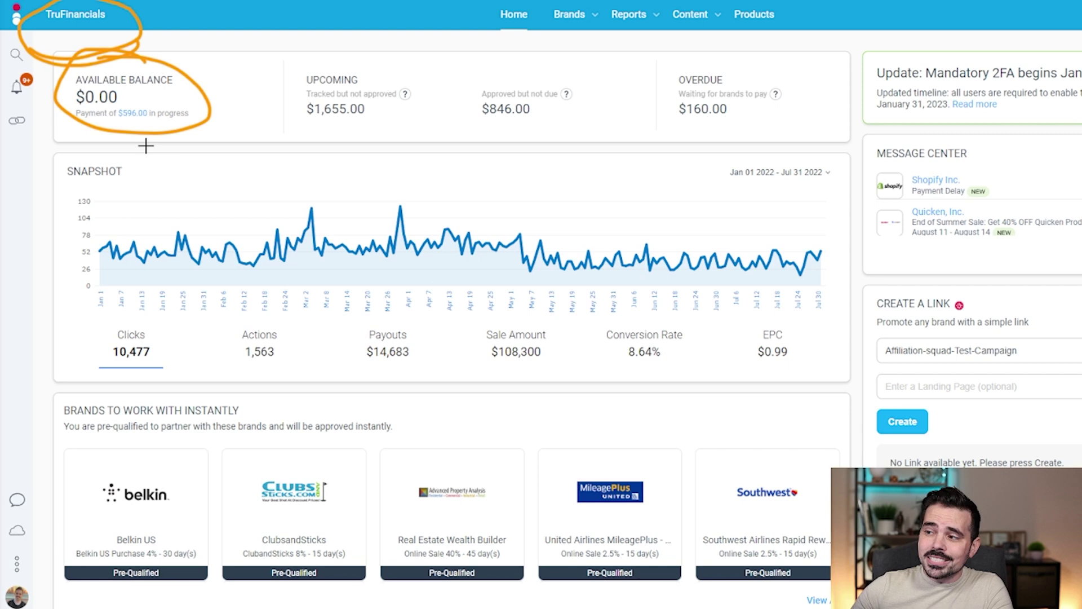
mouse_move(345, 51)
left_mouse_down()
mouse_move(343, 150)
mouse_move(285, 79)
left_mouse_up()
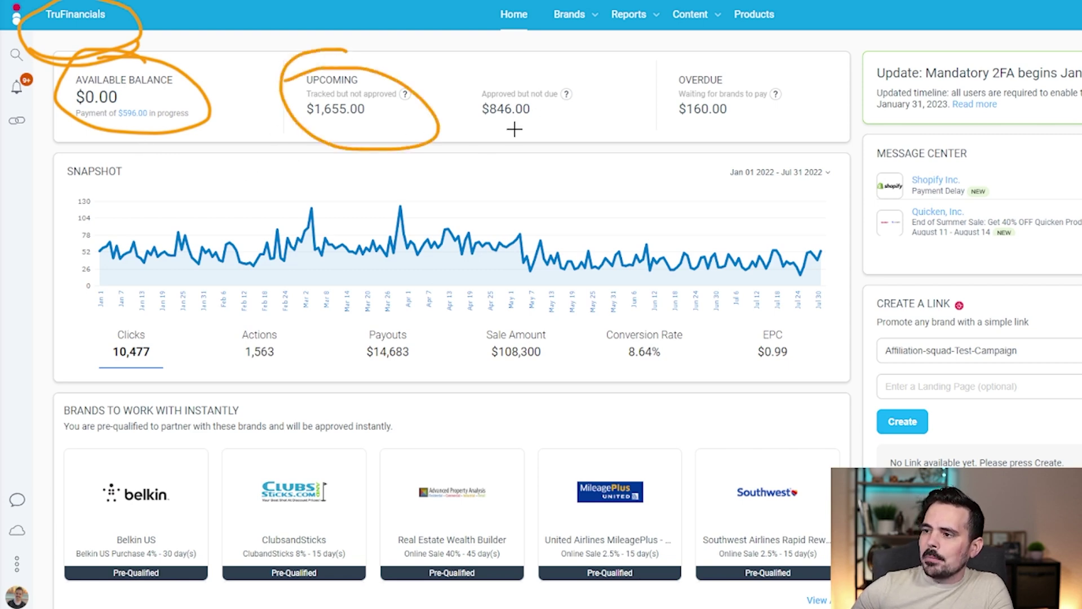
mouse_move(505, 61)
left_mouse_down()
mouse_move(562, 132)
mouse_move(442, 54)
left_mouse_up()
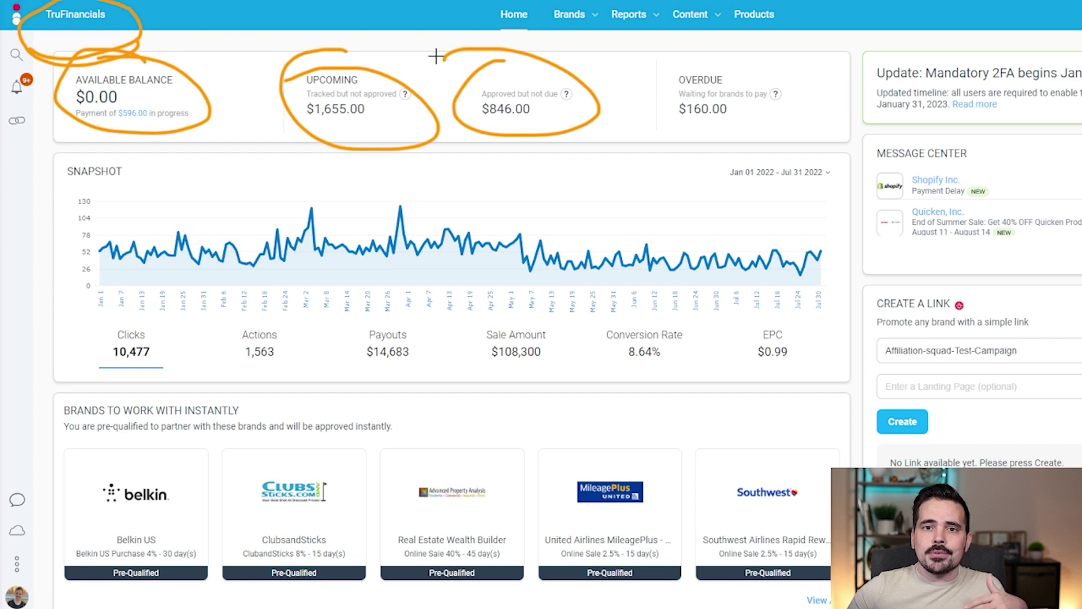
left_click_drag(710, 57, 615, 63)
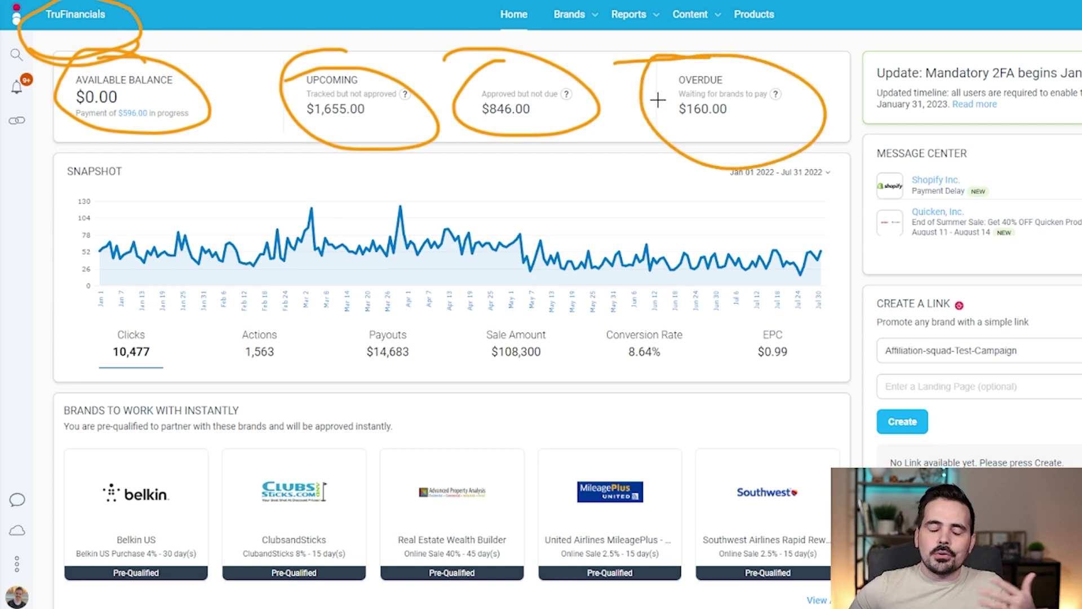
mouse_move(134, 141)
left_mouse_down()
mouse_move(97, 156)
mouse_move(302, 406)
mouse_move(905, 220)
mouse_move(138, 157)
left_mouse_up()
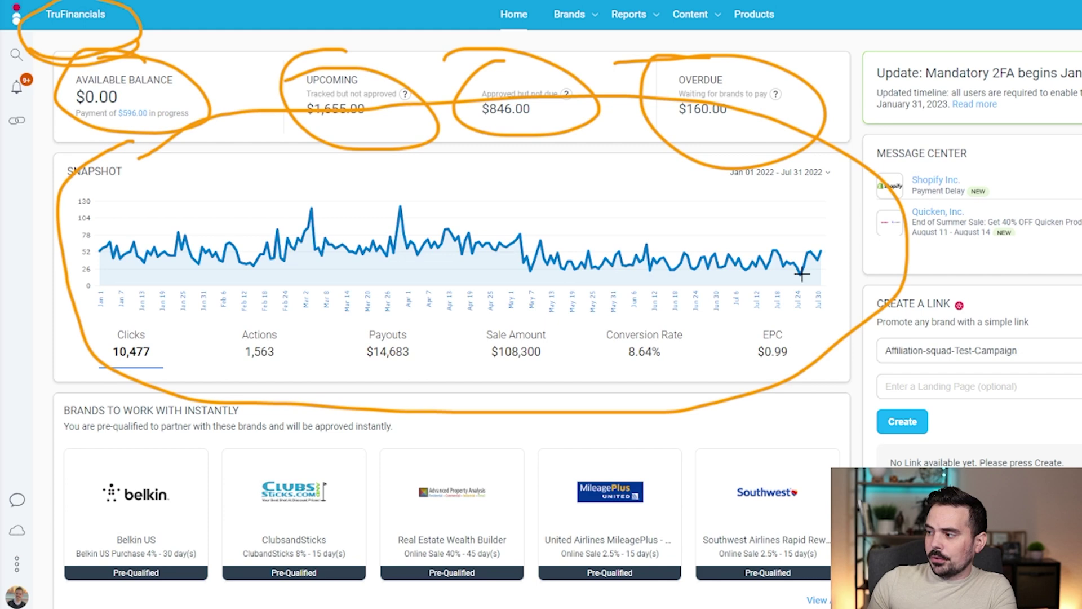
Circle the Clicks 10,477, Actions 1,563, Payouts $14,683 and Sale Amount $108,300 stats
left_click_drag(152, 310, 77, 293)
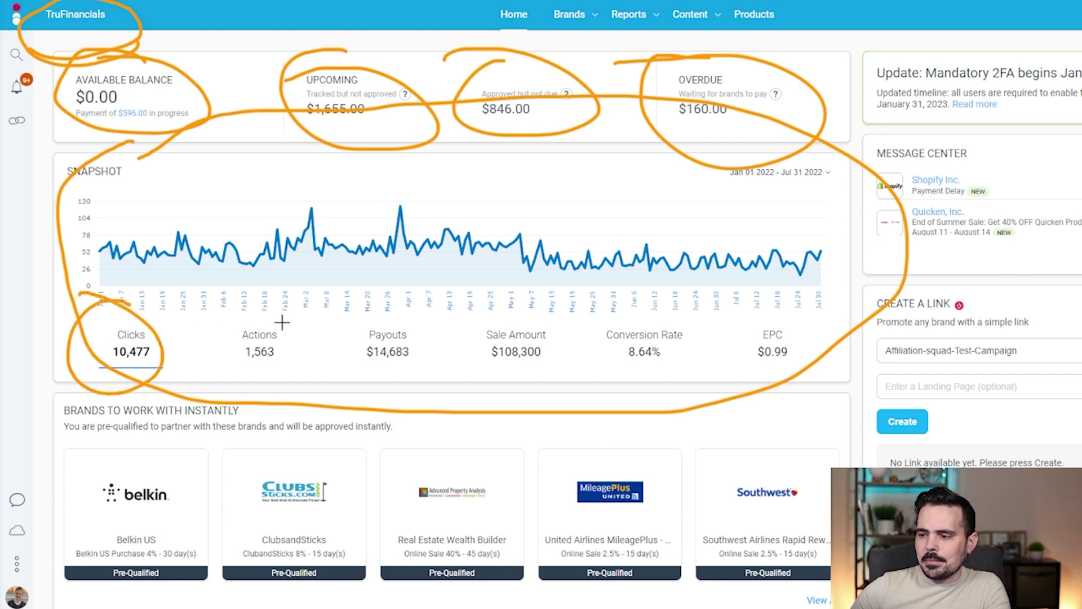
mouse_move(225, 309)
left_mouse_down()
mouse_move(325, 317)
mouse_move(198, 310)
left_mouse_up()
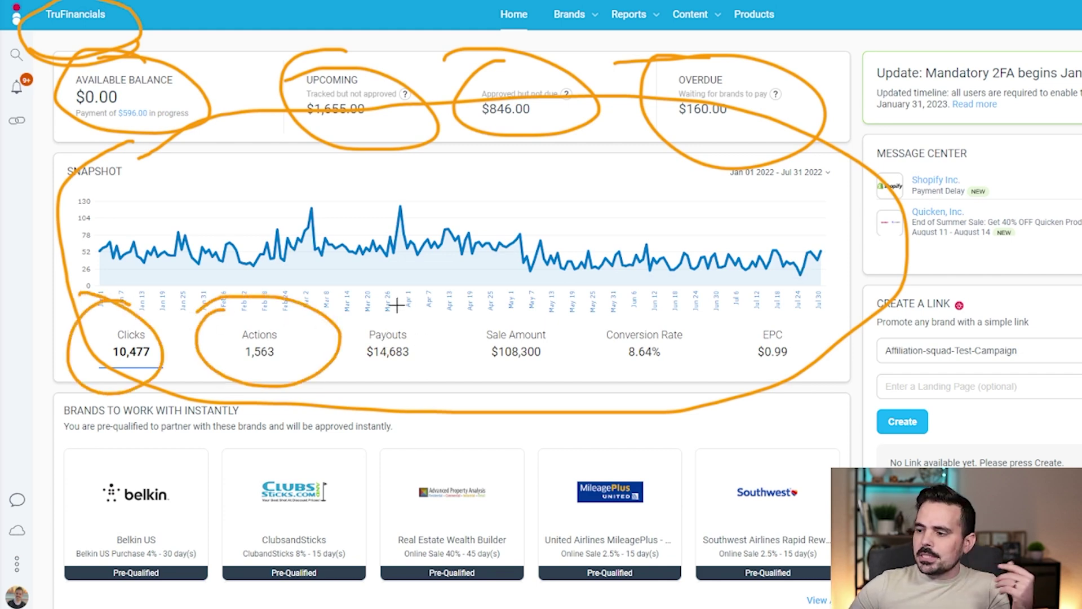
left_click_drag(398, 307, 348, 308)
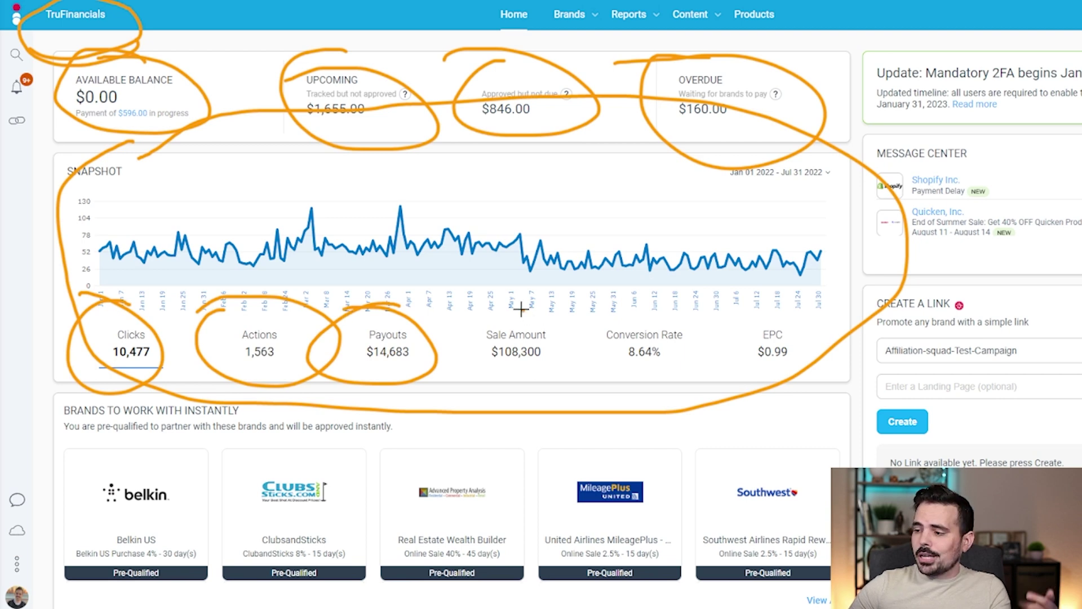
left_click_drag(530, 309, 425, 318)
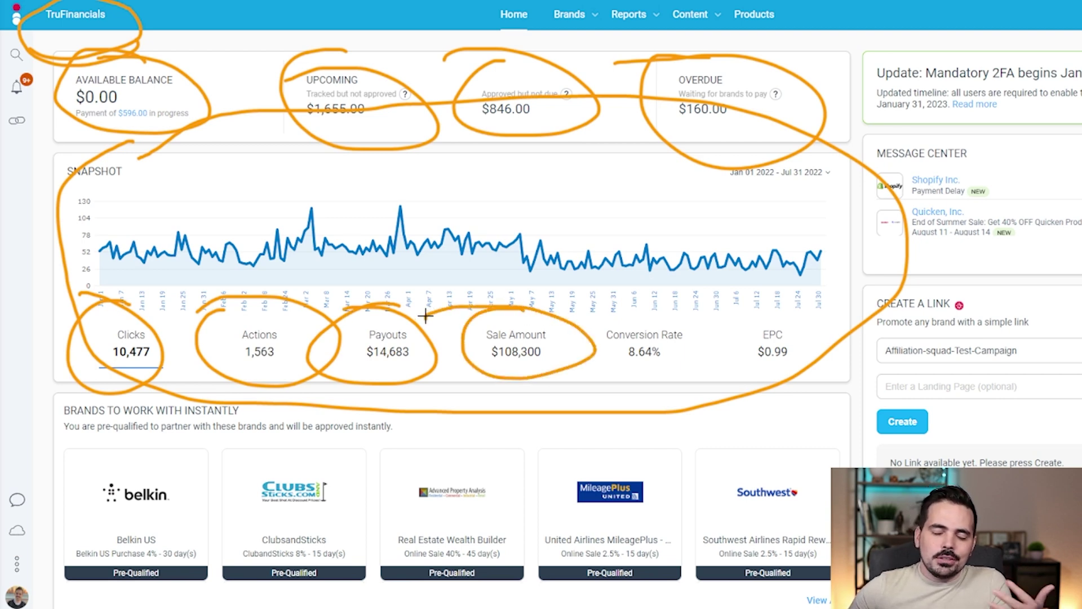
Cross out Sale Amount with an X and circle Conversion Rate 8.64% and EPC $0.99
left_click_drag(476, 309, 564, 376)
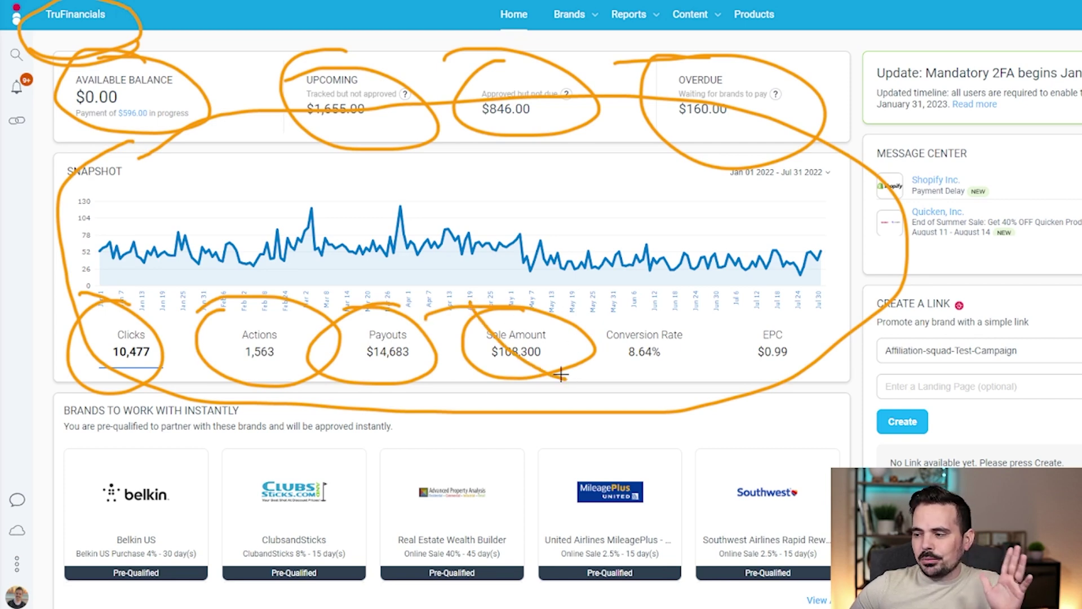
left_click_drag(543, 307, 485, 389)
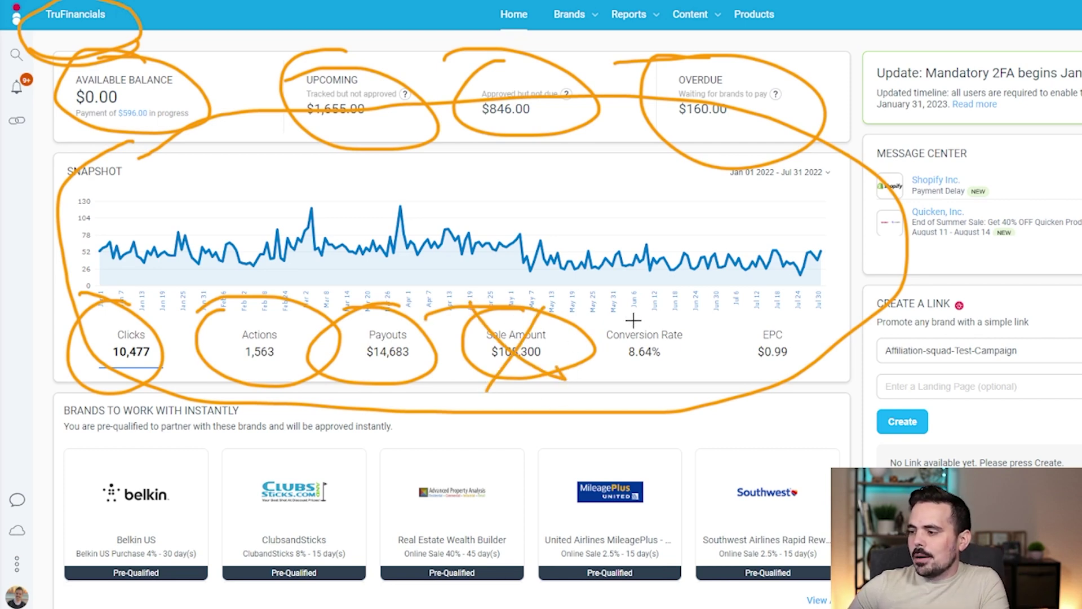
left_click_drag(671, 305, 590, 286)
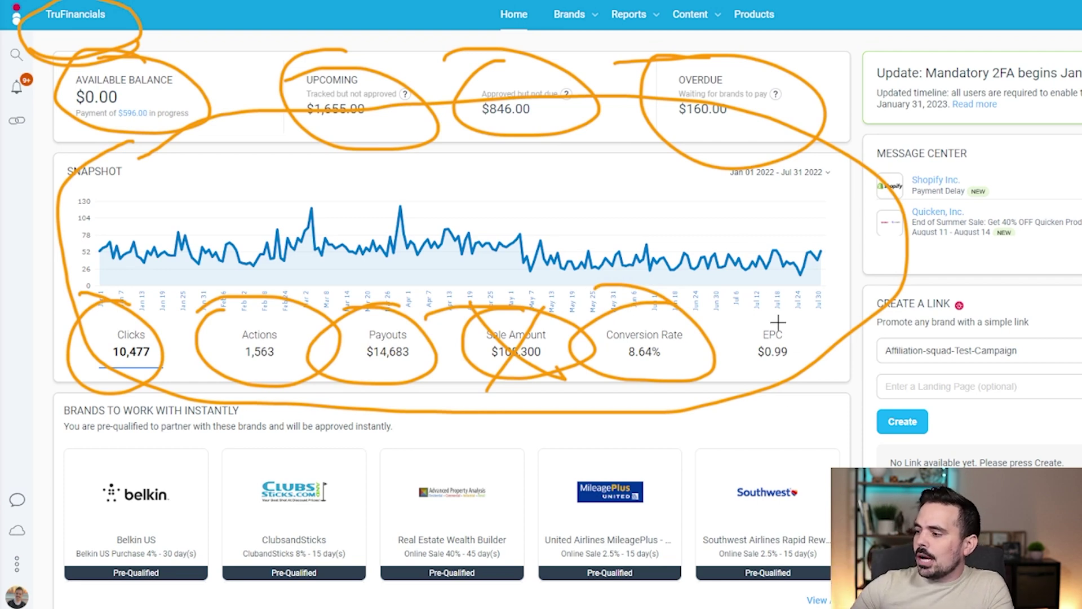
left_click_drag(777, 322, 722, 319)
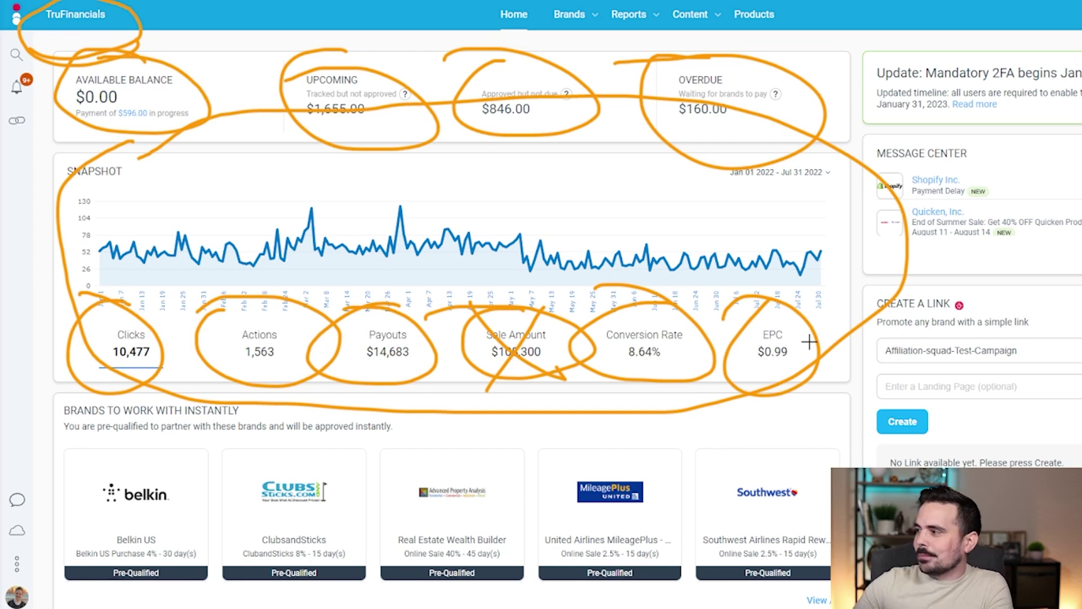
key("e")
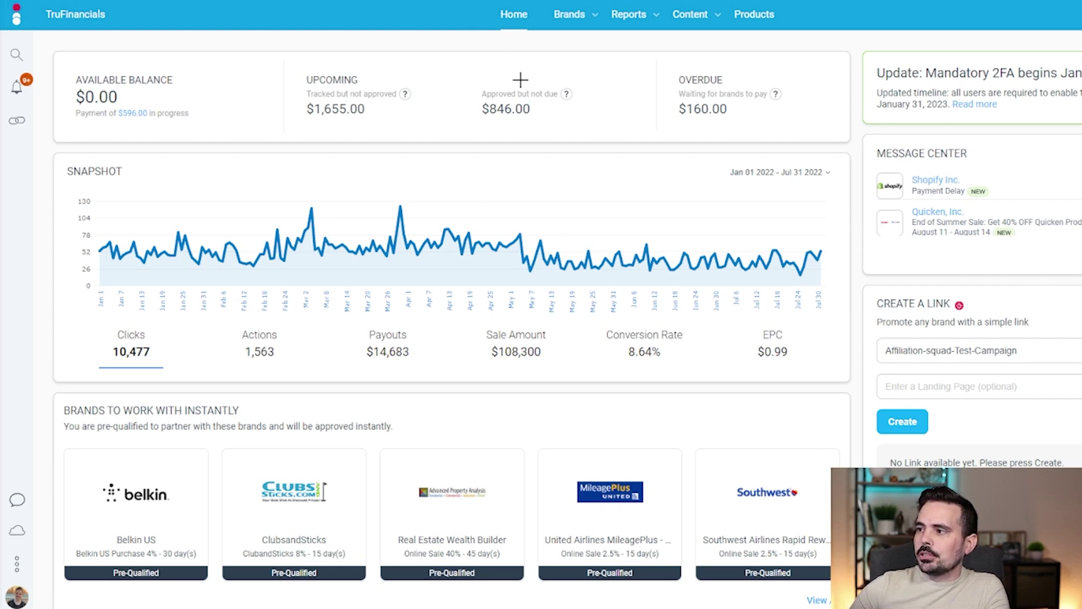
mouse_move(519, 80)
left_mouse_down()
mouse_move(516, 35)
mouse_move(527, 51)
mouse_move(570, 29)
mouse_move(580, 46)
left_mouse_up()
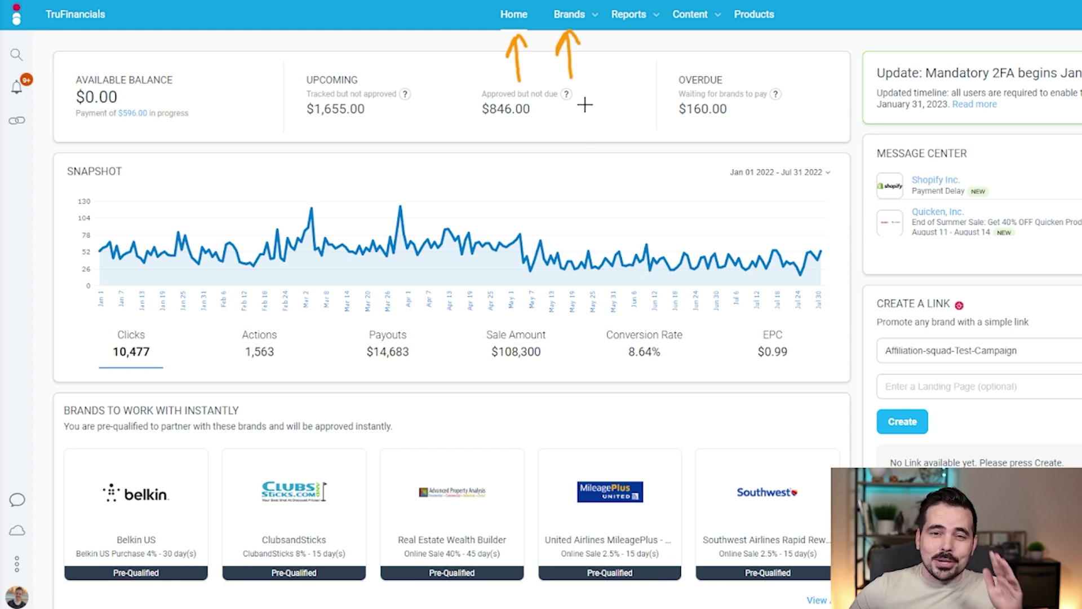
mouse_move(639, 67)
left_mouse_down()
mouse_move(636, 25)
mouse_move(647, 40)
left_mouse_up()
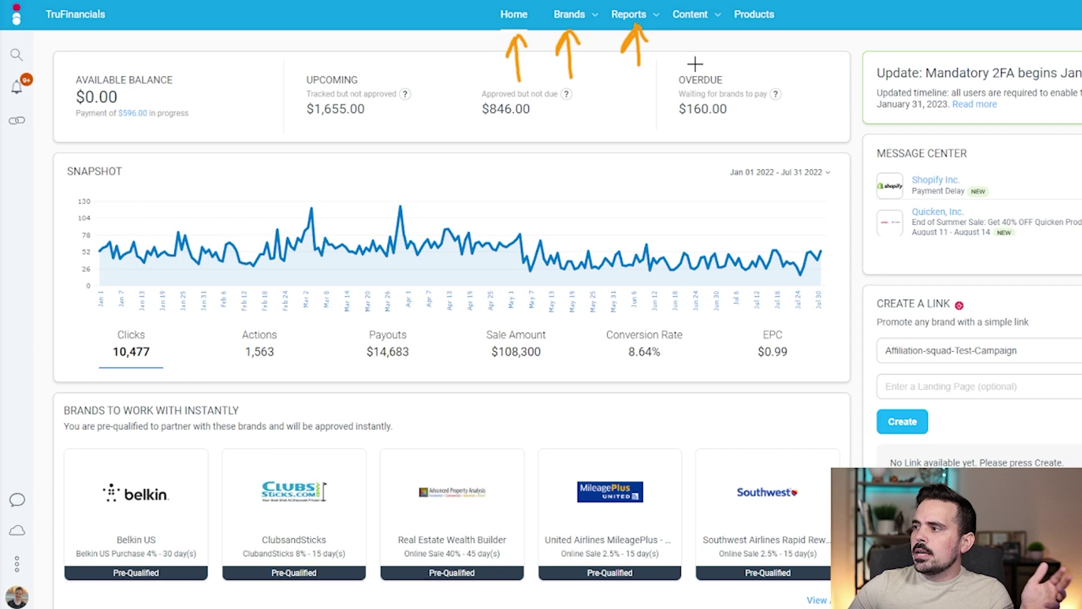
mouse_move(697, 70)
left_mouse_down()
mouse_move(694, 31)
mouse_move(711, 43)
mouse_move(755, 17)
mouse_move(769, 42)
left_mouse_up()
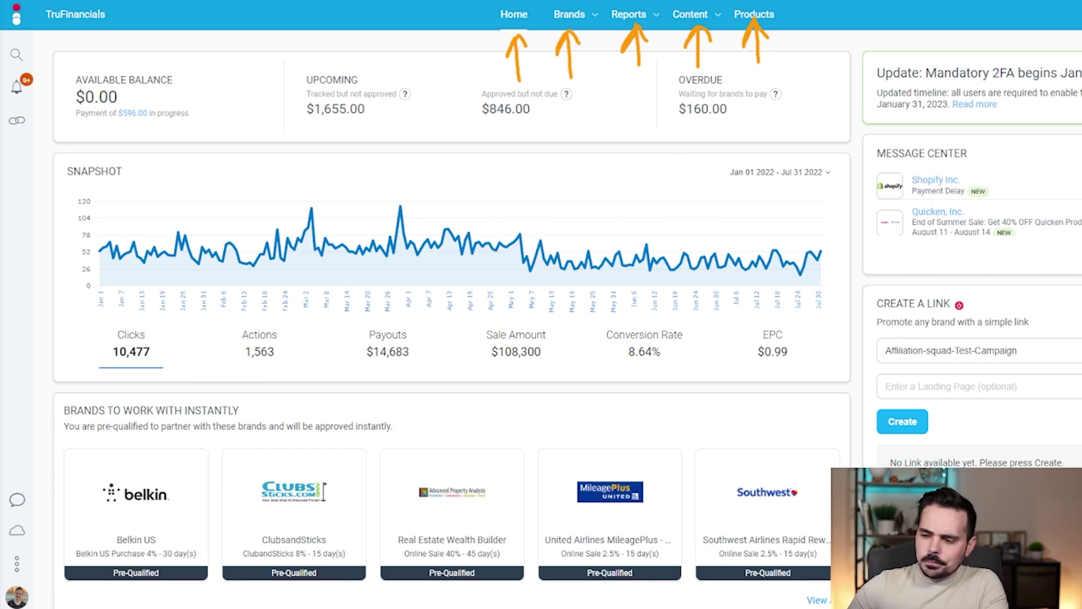
mouse_move(24, 448)
left_mouse_down()
mouse_move(70, 541)
mouse_move(36, 600)
mouse_move(44, 467)
mouse_move(49, 586)
mouse_move(53, 553)
mouse_move(45, 584)
left_mouse_up()
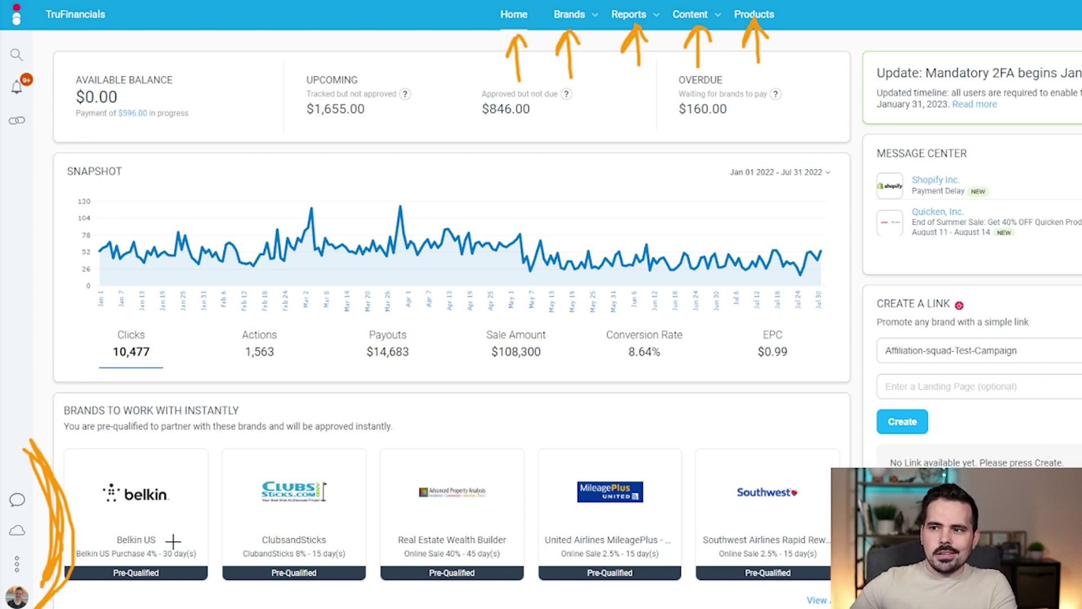
left_click_drag(38, 88, 139, 85)
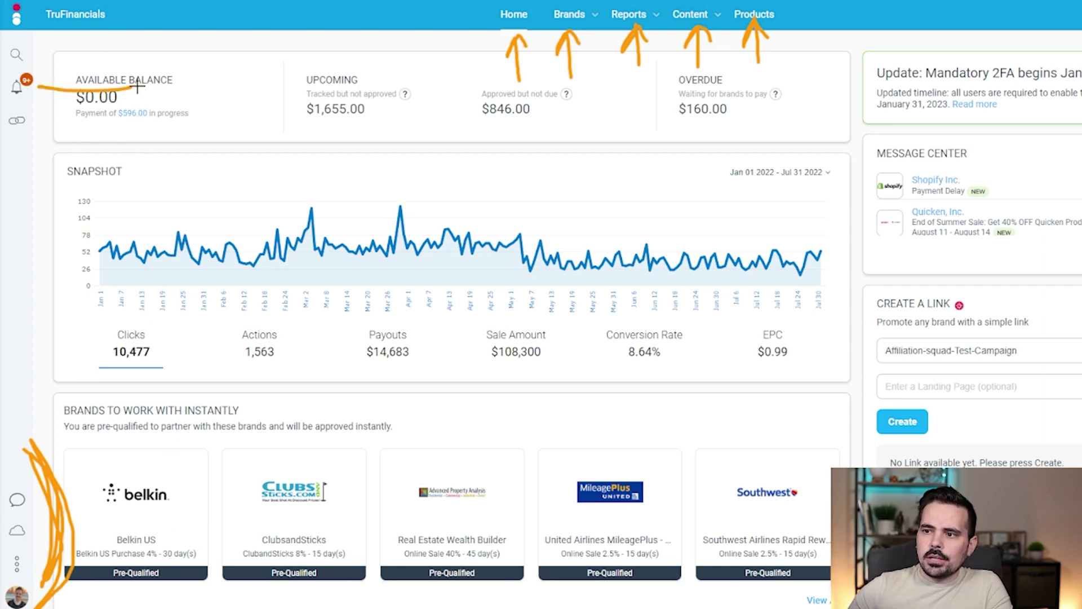
mouse_move(34, 86)
left_mouse_down()
mouse_move(57, 73)
mouse_move(63, 105)
left_mouse_up()
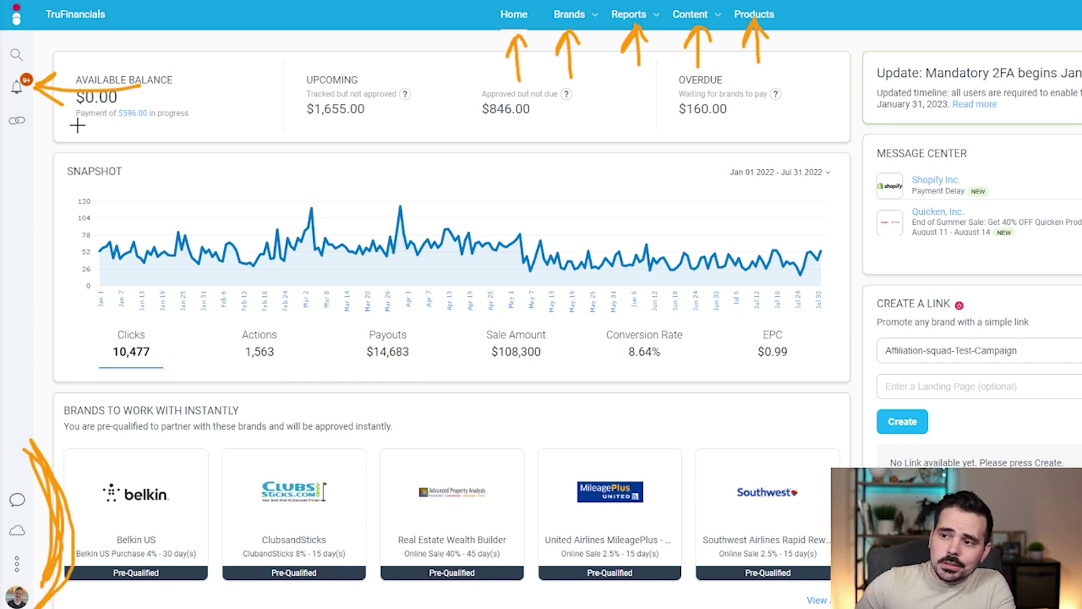
mouse_move(949, 131)
left_mouse_down()
mouse_move(829, 228)
mouse_move(1060, 211)
left_mouse_up()
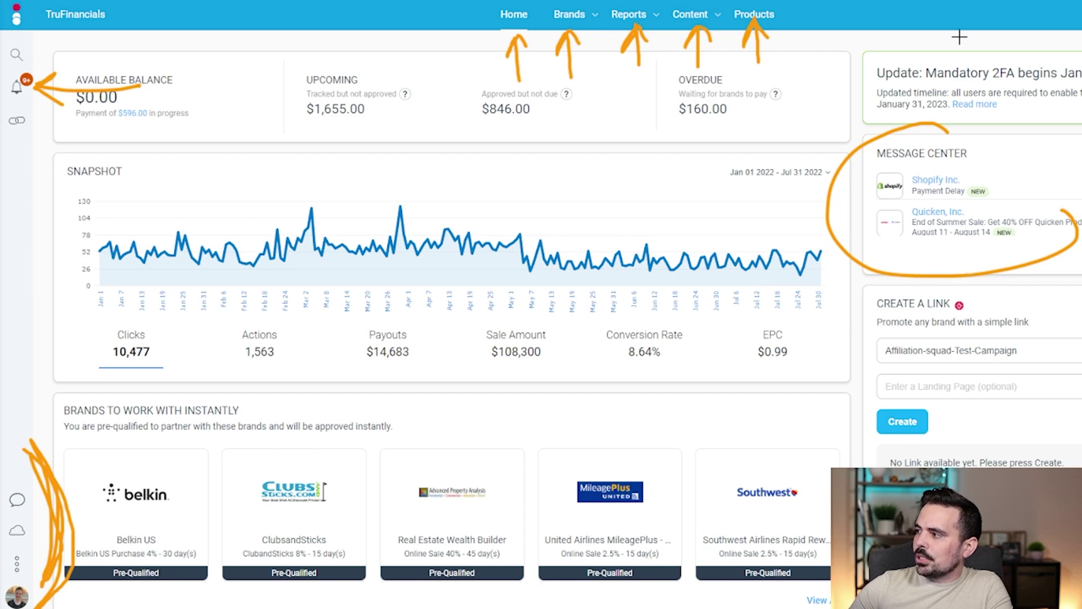
mouse_move(967, 30)
left_mouse_down()
mouse_move(816, 69)
mouse_move(1016, 102)
left_mouse_up()
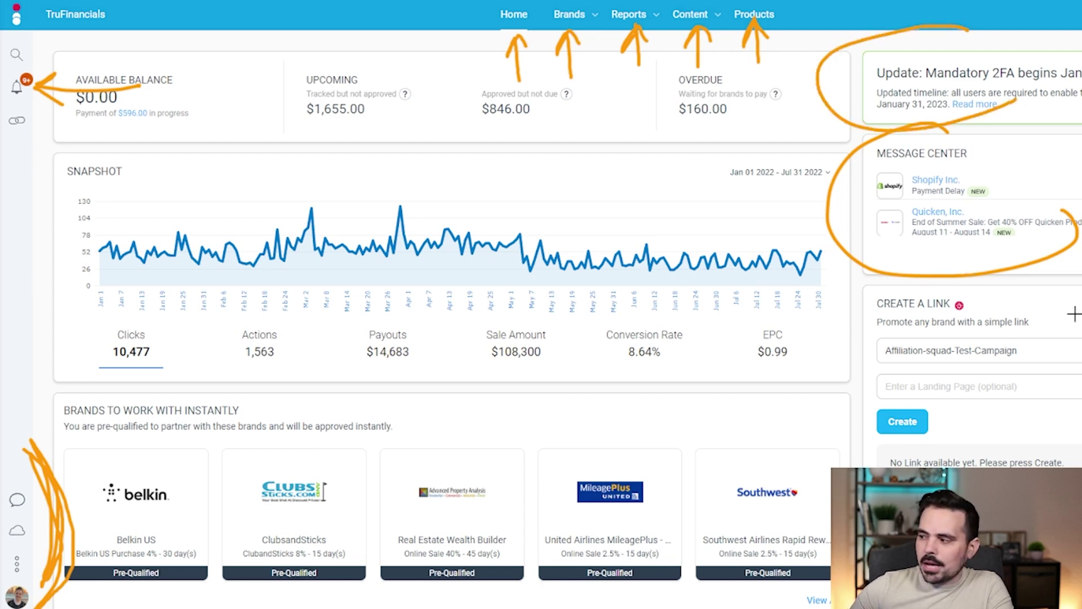
mouse_move(1074, 314)
left_mouse_down()
mouse_move(965, 299)
mouse_move(829, 460)
left_mouse_up()
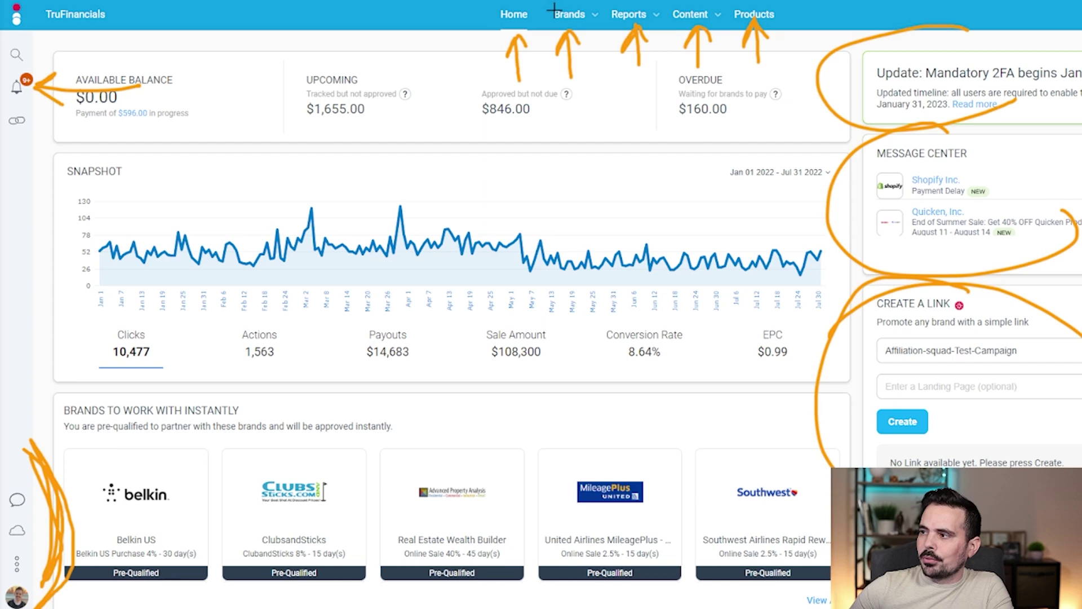
Clear the pen annotations and go to Find Brands under the Brands menu
key("Escape")
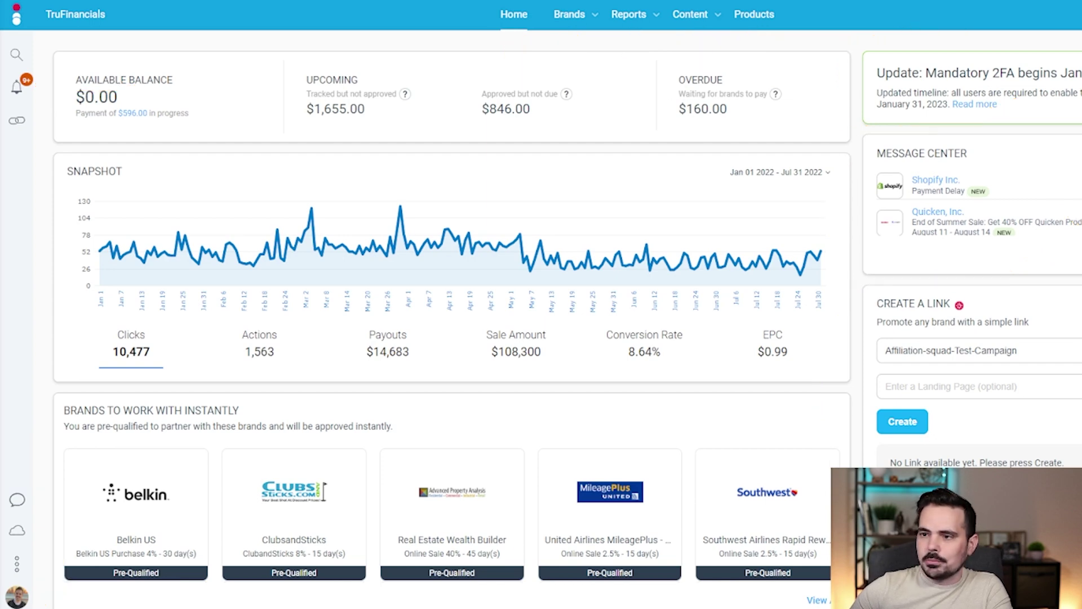
mouse_move(586, 20)
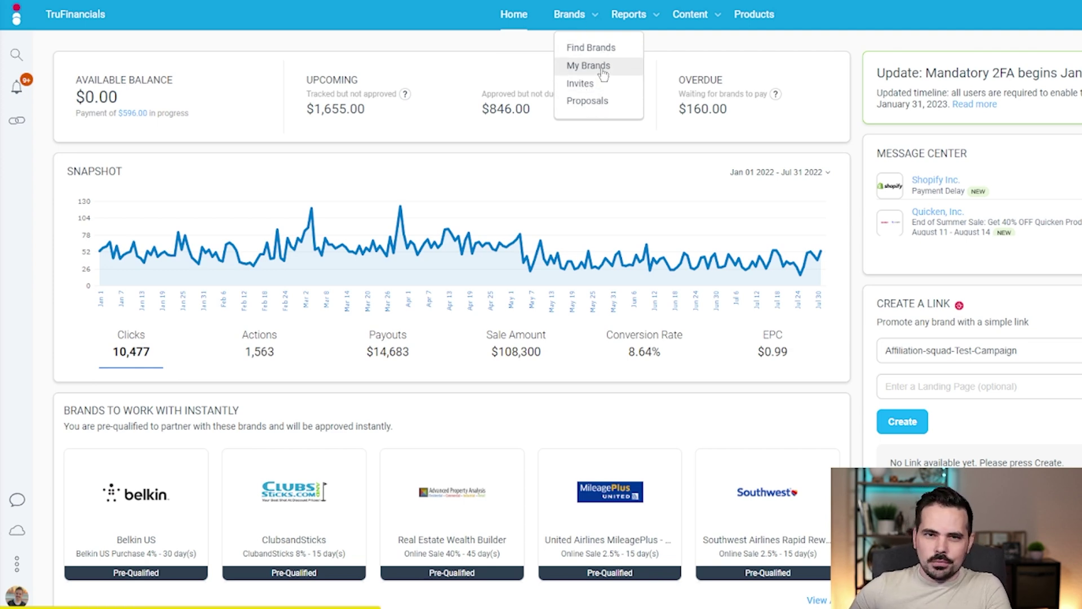
left_click(590, 48)
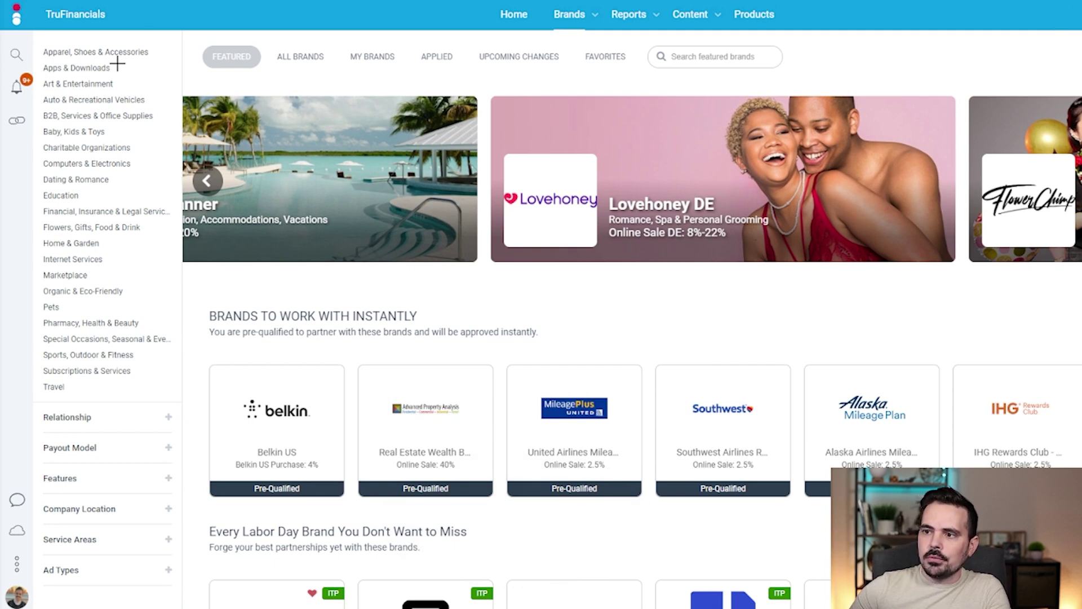
mouse_move(149, 37)
left_mouse_down()
mouse_move(167, 54)
mouse_move(209, 248)
mouse_move(158, 390)
left_mouse_up()
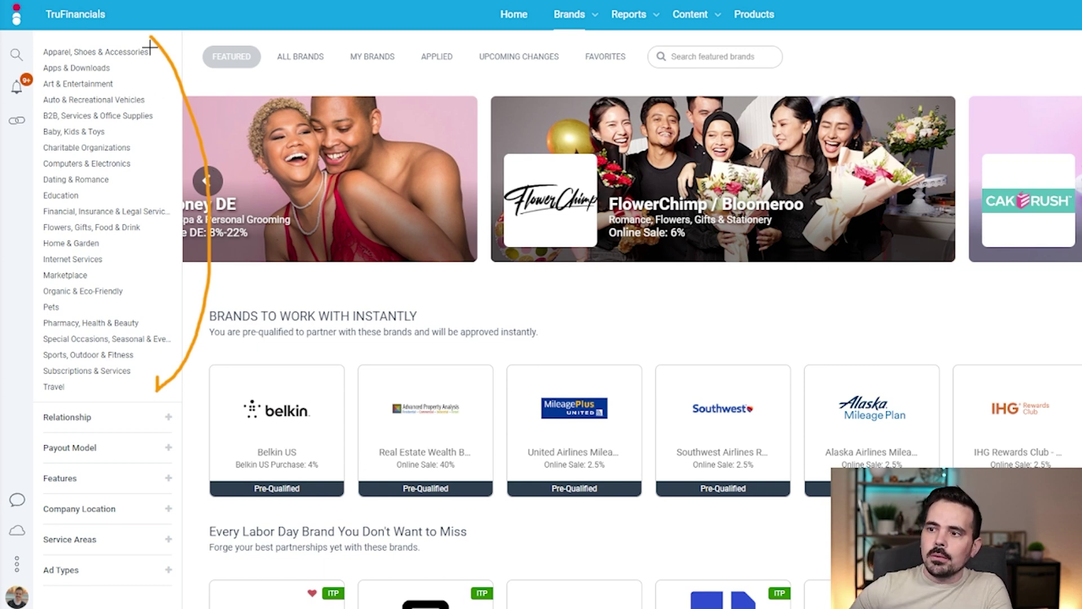
left_click_drag(152, 47, 200, 56)
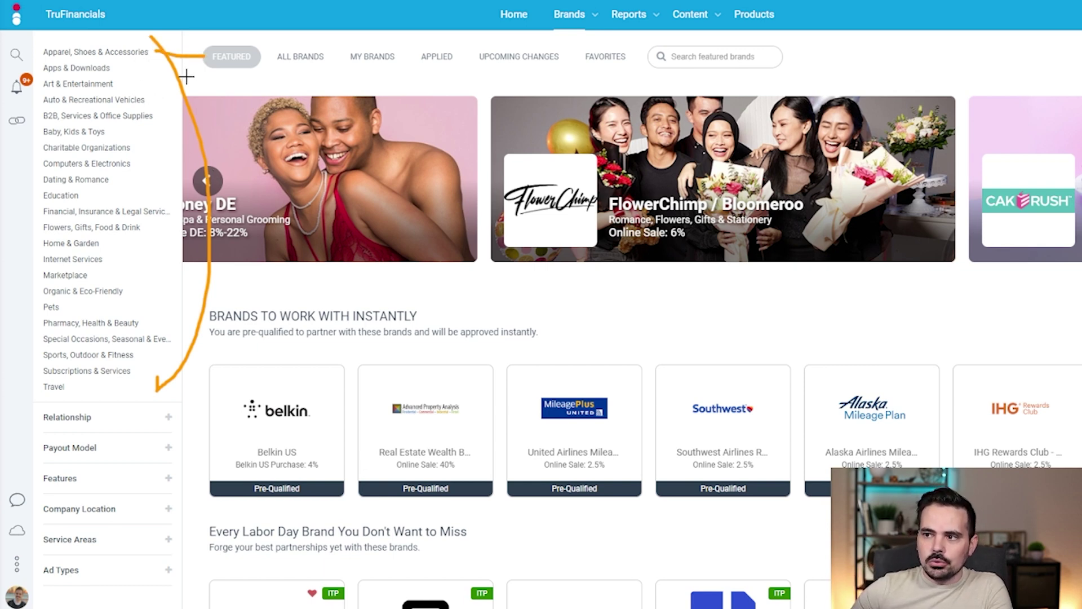
left_click_drag(117, 84, 209, 94)
left_click_drag(111, 131, 157, 133)
left_click_drag(112, 181, 164, 177)
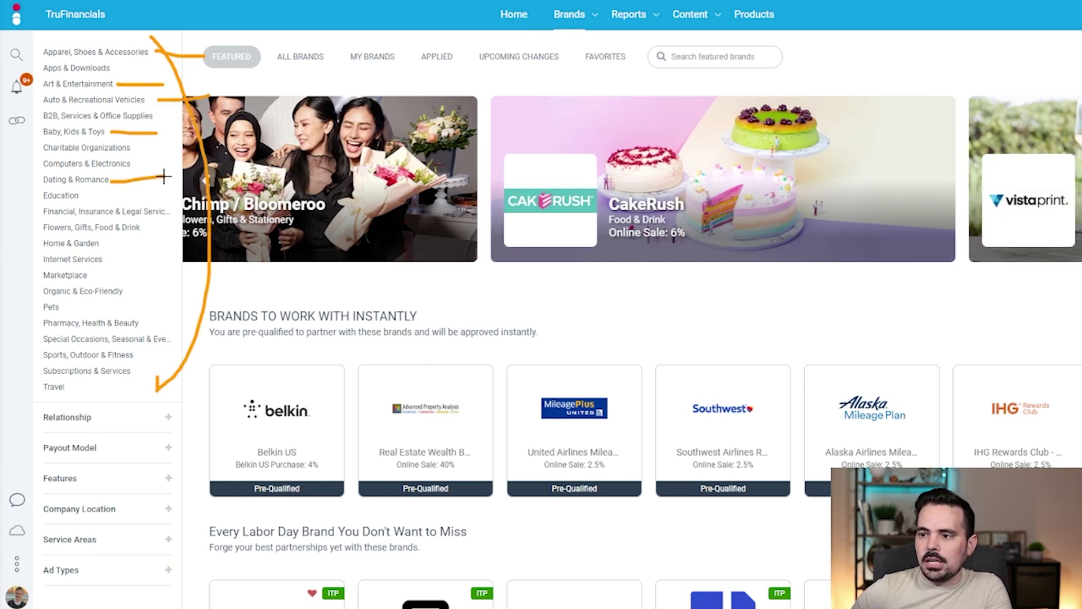
left_click_drag(90, 197, 132, 196)
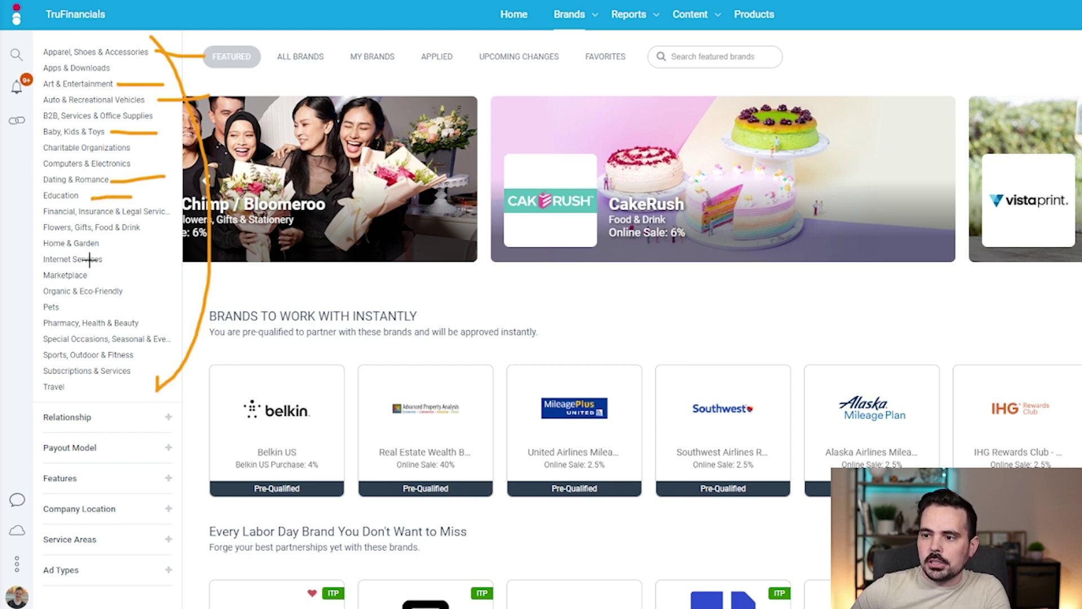
left_click_drag(113, 244, 155, 246)
left_click_drag(67, 307, 257, 319)
left_click_drag(135, 357, 166, 354)
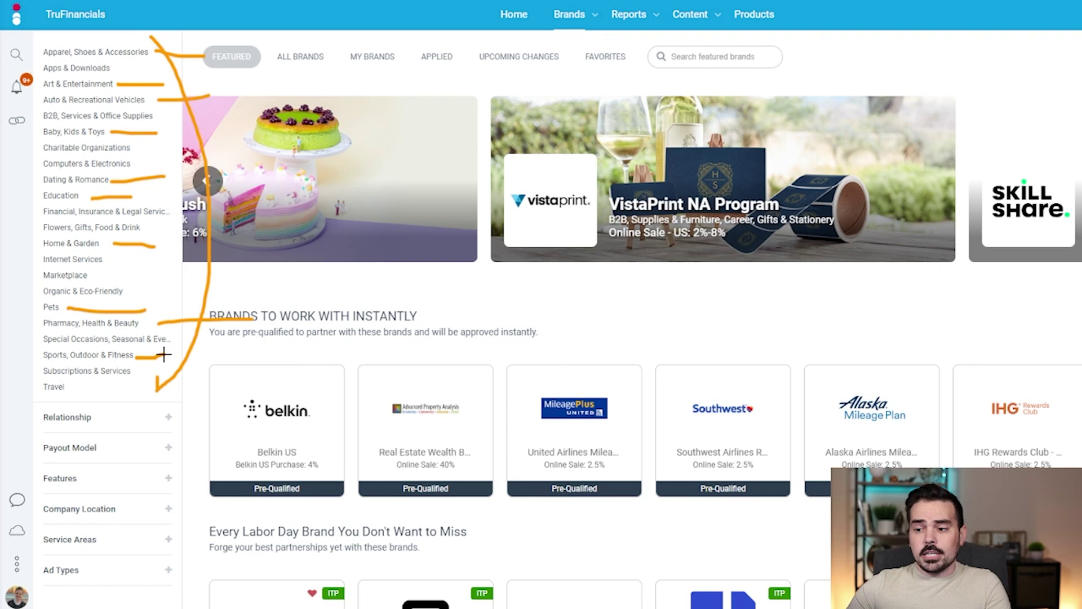
left_click_drag(82, 388, 144, 395)
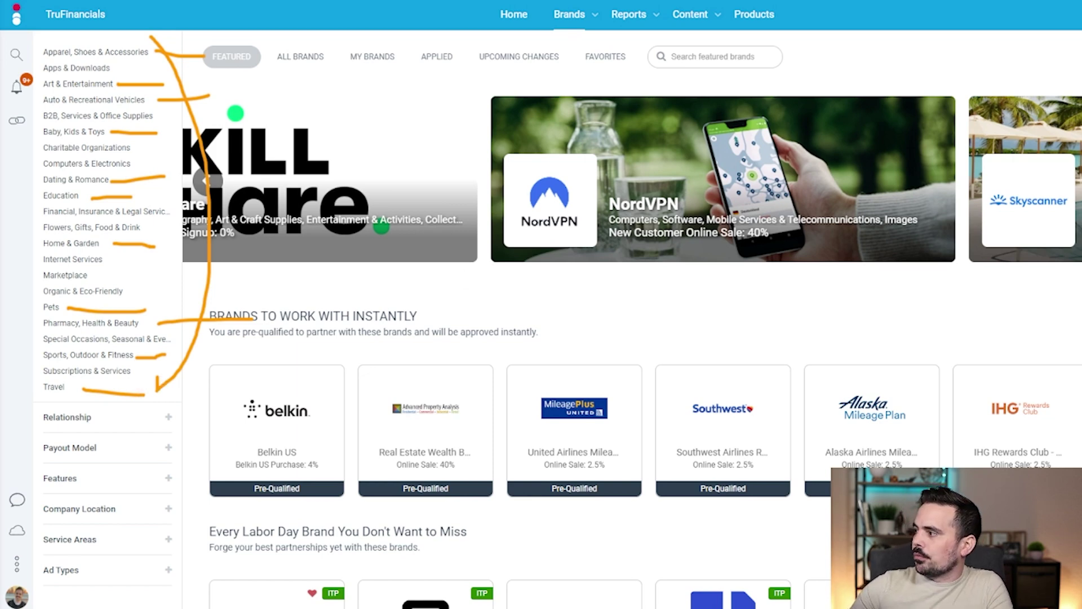
key("Escape")
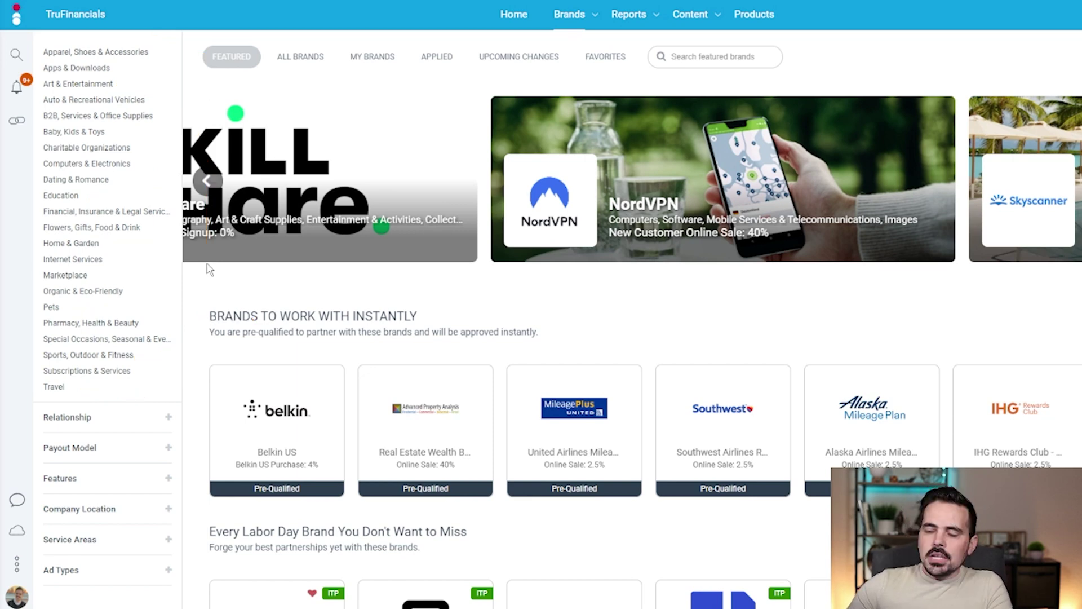
Filter the brand list to the Sports, Outdoor & Fitness category (332 brands)
left_click(65, 357)
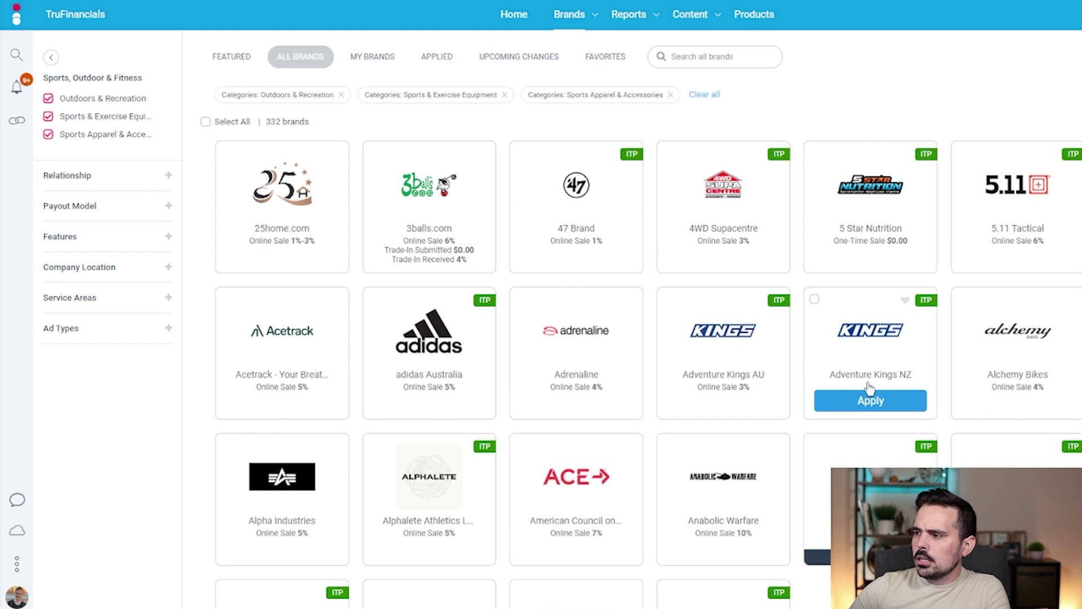
scroll(996, 385, "down", 2)
scroll(996, 385, "down", 1)
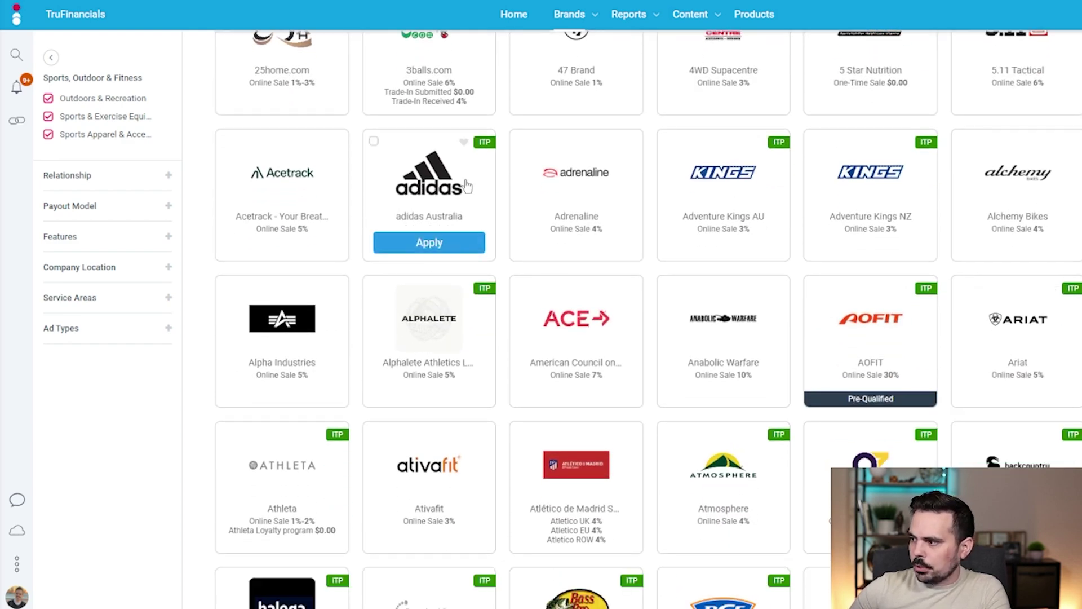
Show Cabela's Program details: 1%-3% online sale and $0.34 30-day EPC
scroll(952, 367, "down", 2)
scroll(952, 368, "down", 4)
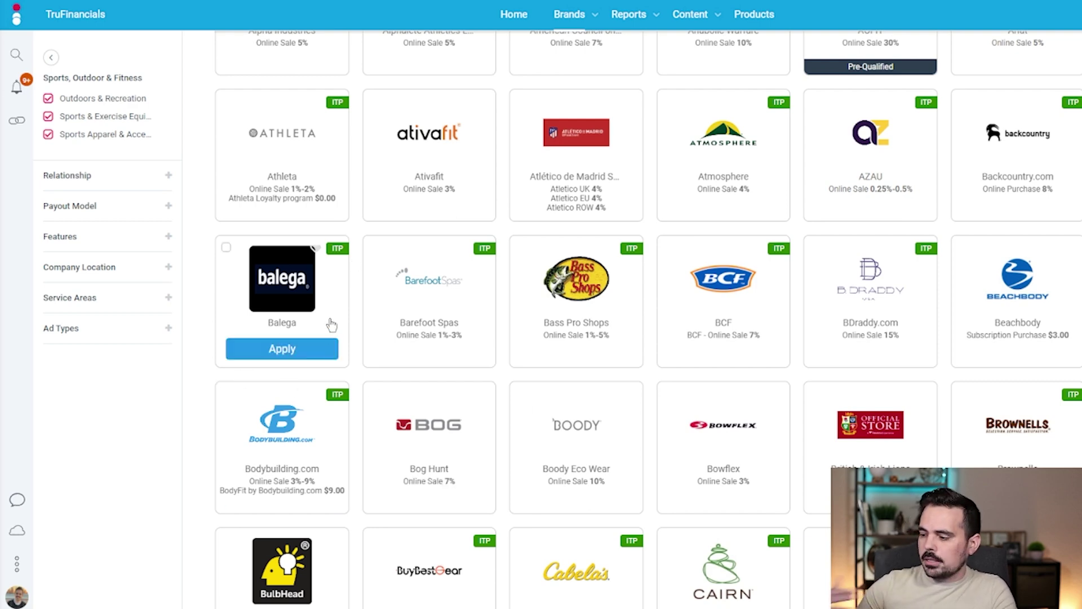
scroll(331, 326, "down", 5)
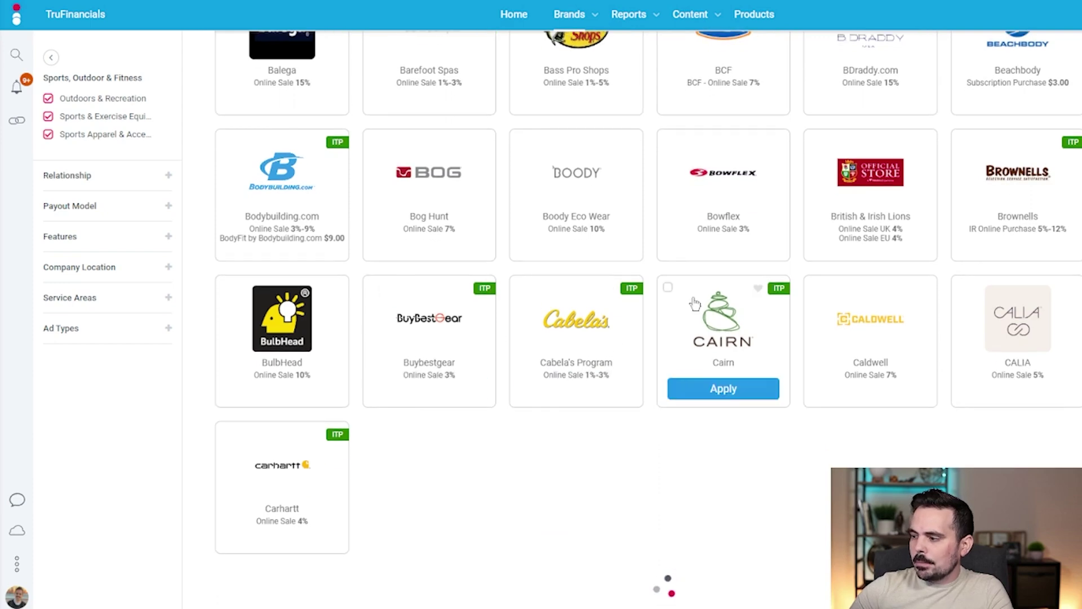
scroll(800, 445, "down", 2)
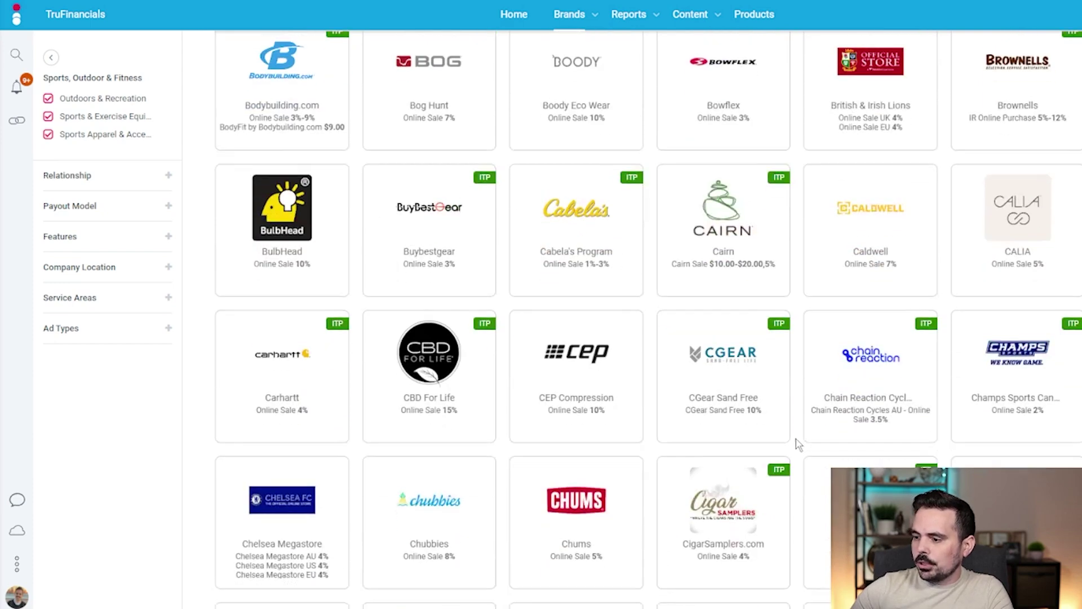
left_click(568, 228)
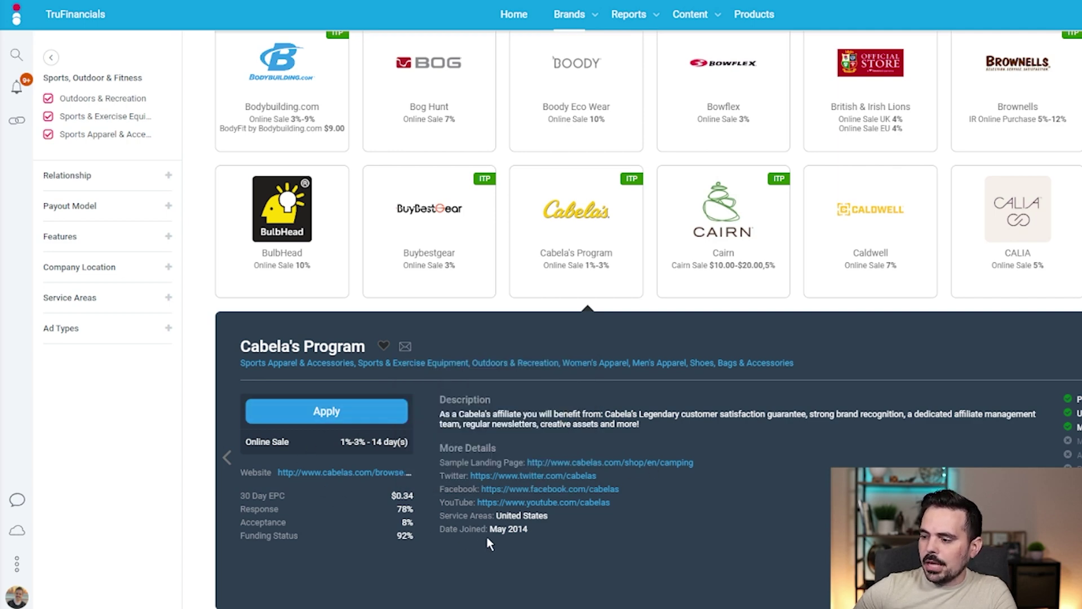
Highlight Cabela's program description and its 14 day(s) online sale duration
left_click_drag(441, 414, 371, 442)
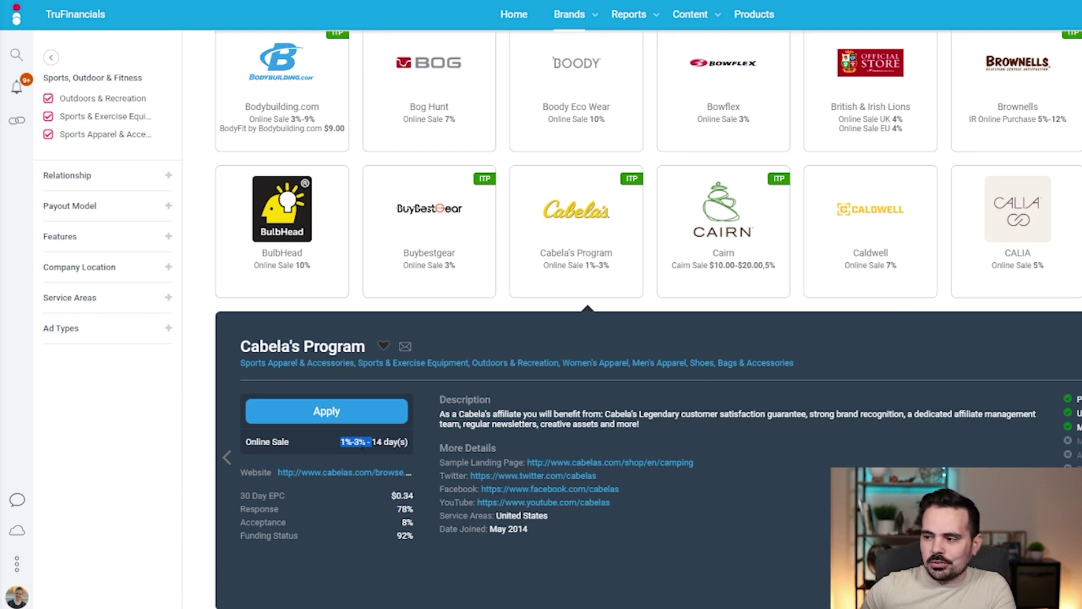
left_click_drag(372, 442, 403, 445)
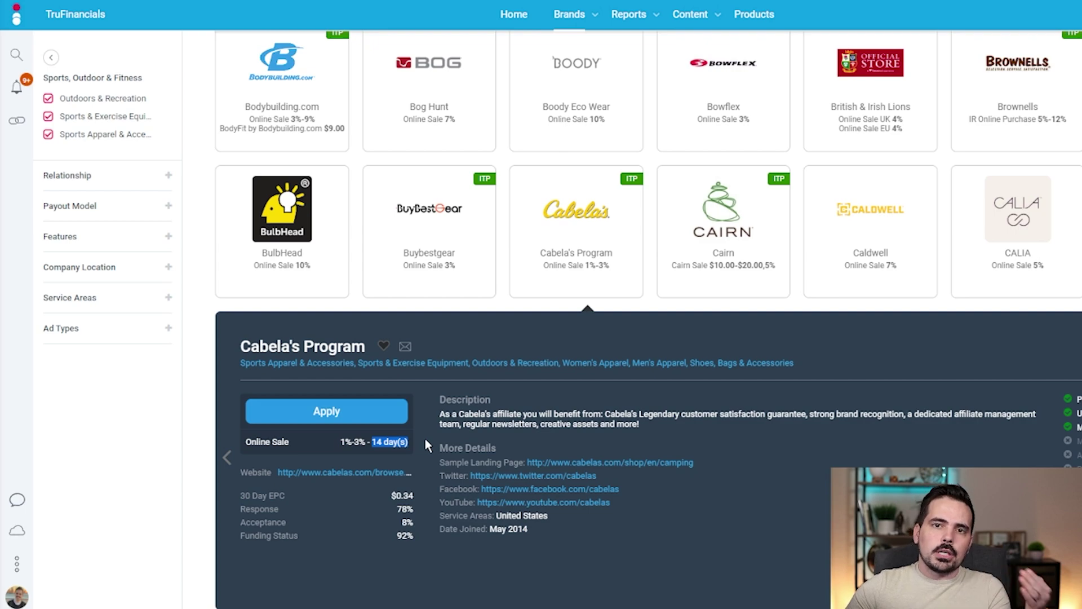
scroll(420, 423, "up", 10)
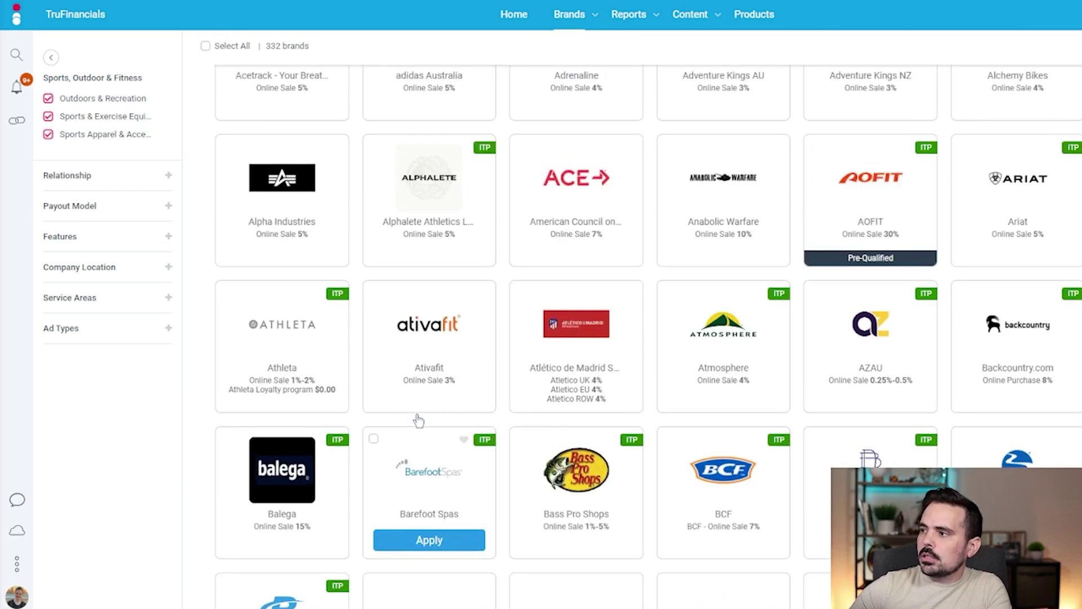
scroll(418, 420, "up", 5)
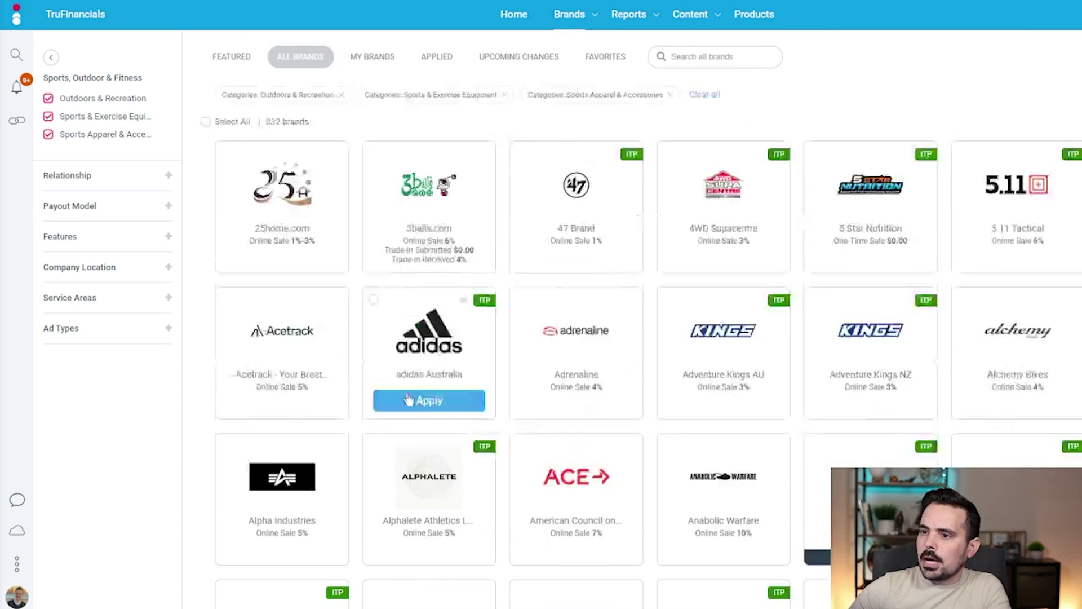
Show the 78 partnered brands and expand Impact Referral Partner Program's details and More... menu
left_click(370, 58)
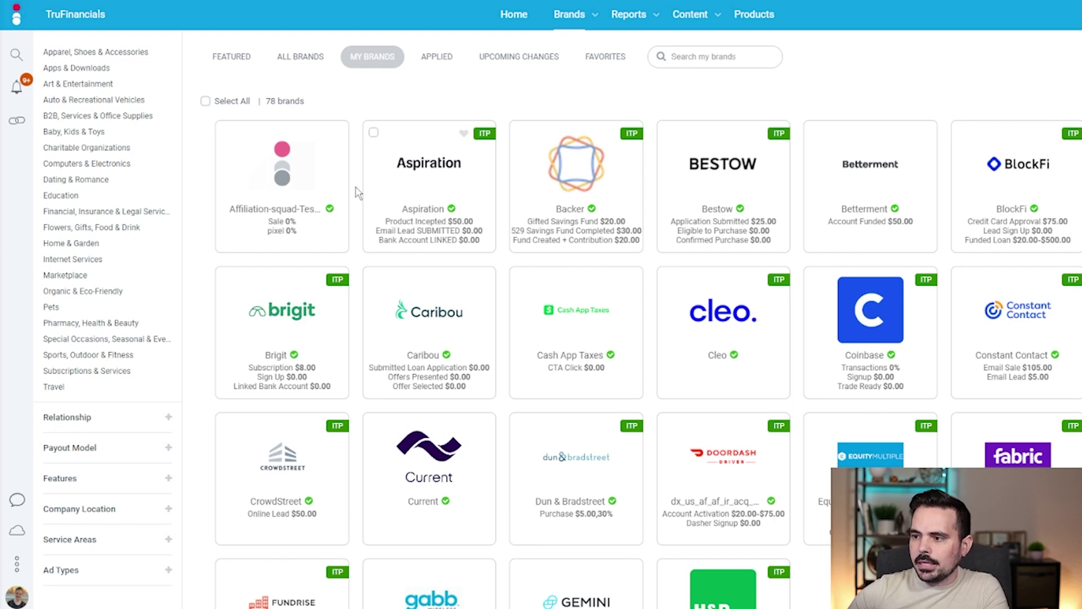
scroll(303, 347, "down", 8)
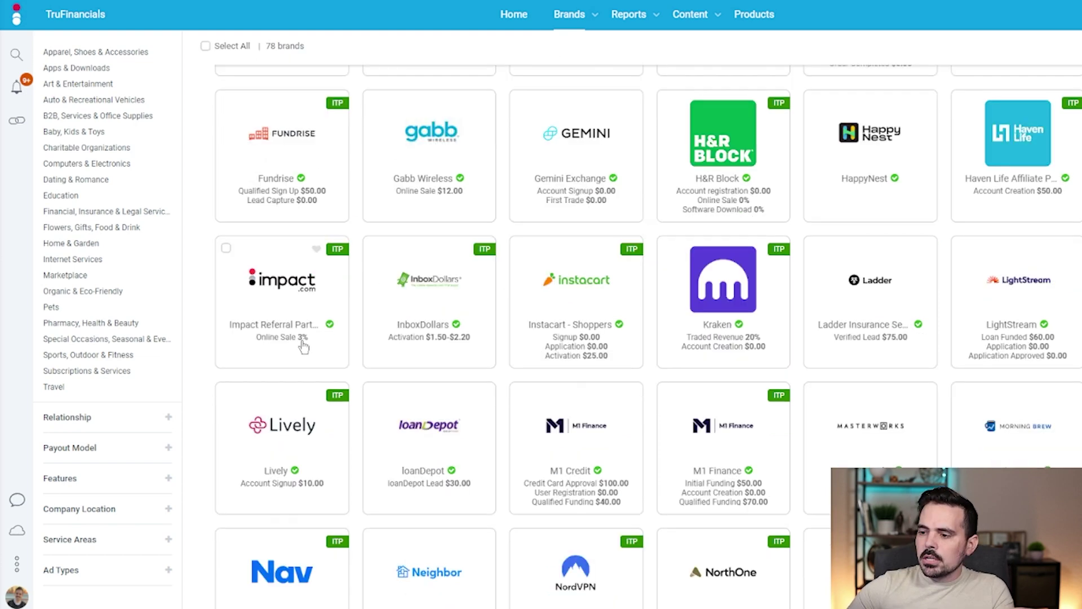
left_click(282, 274)
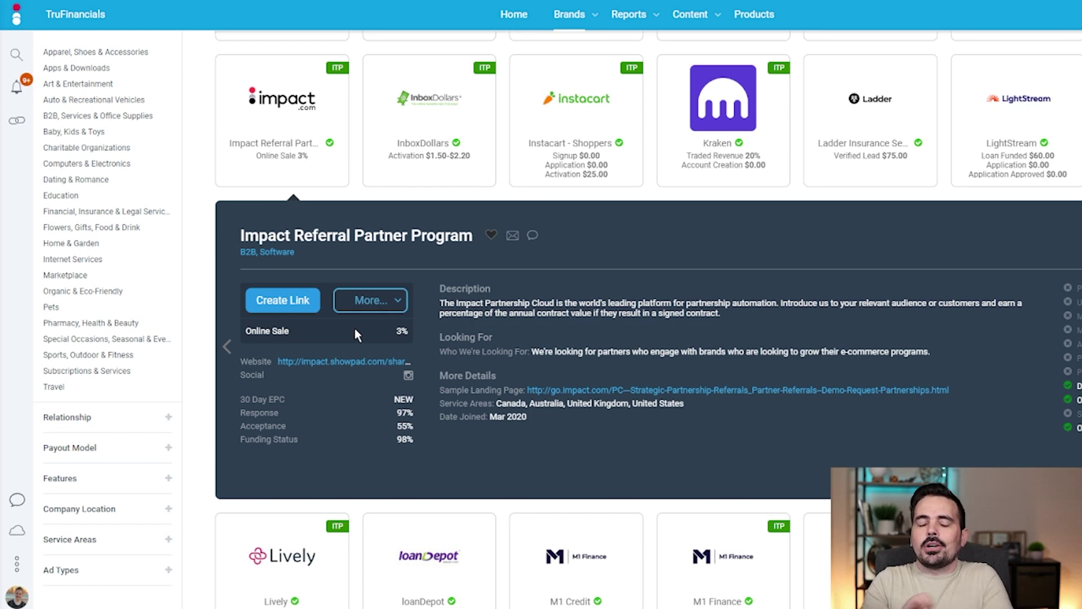
left_click(368, 300)
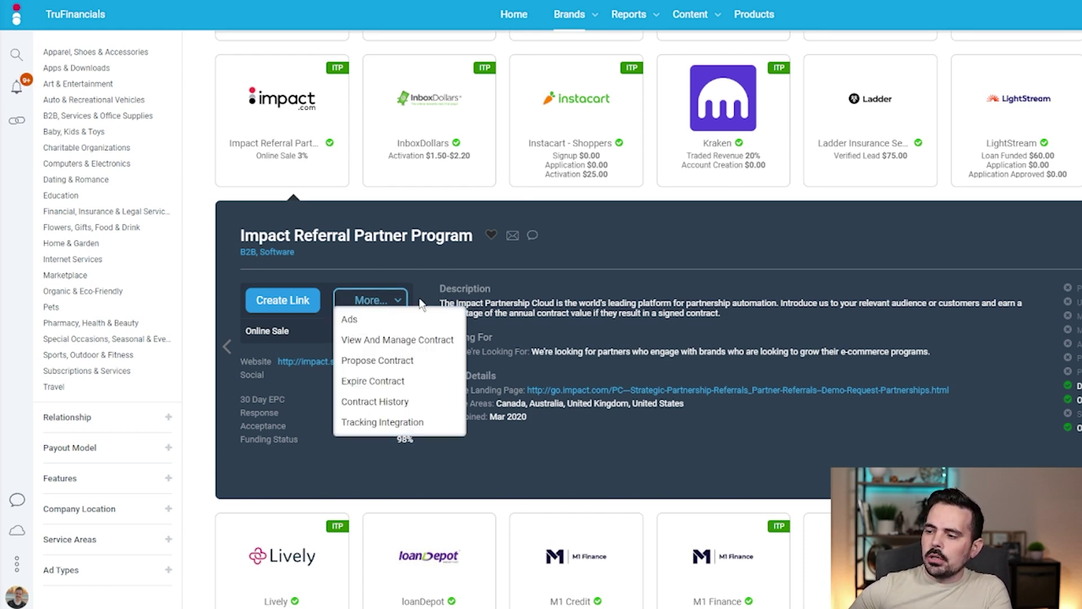
Review Impact's Ads, including the grovia.io test text link, then expand LightStream's details
left_click(348, 320)
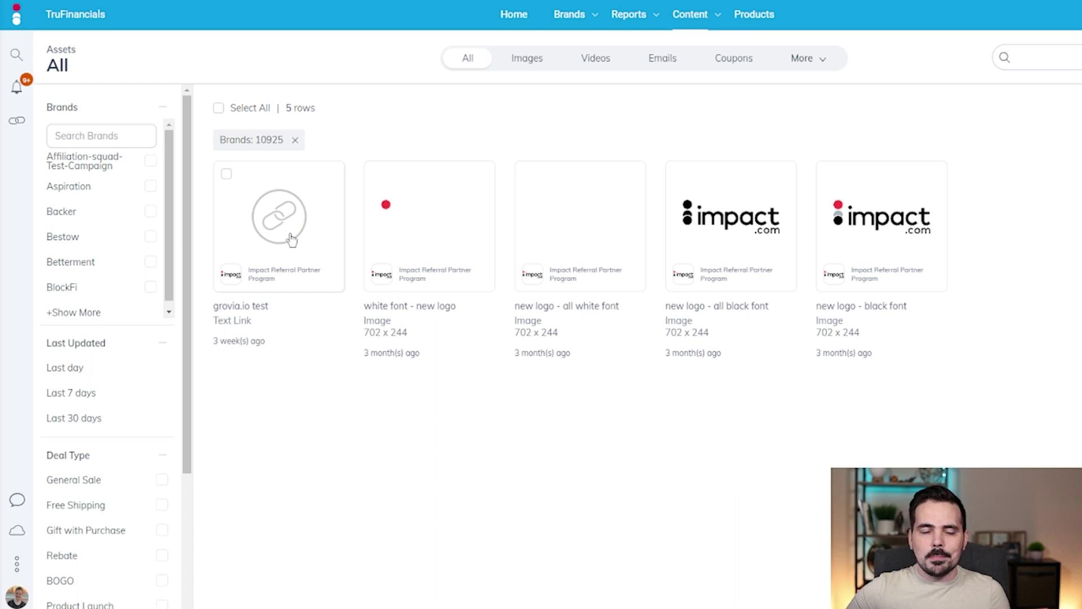
left_click(265, 237)
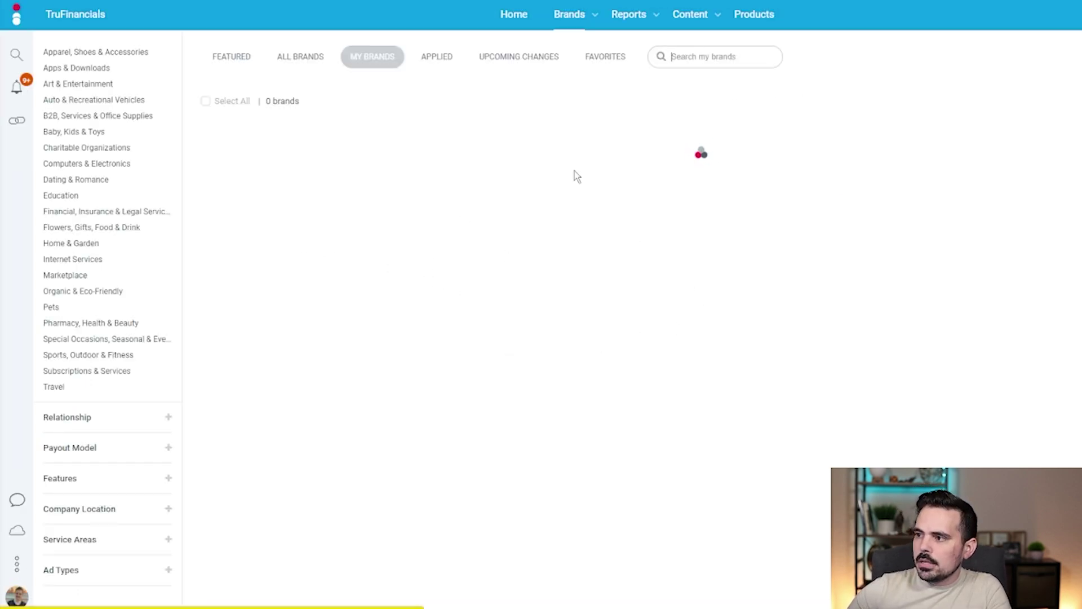
left_click(450, 180)
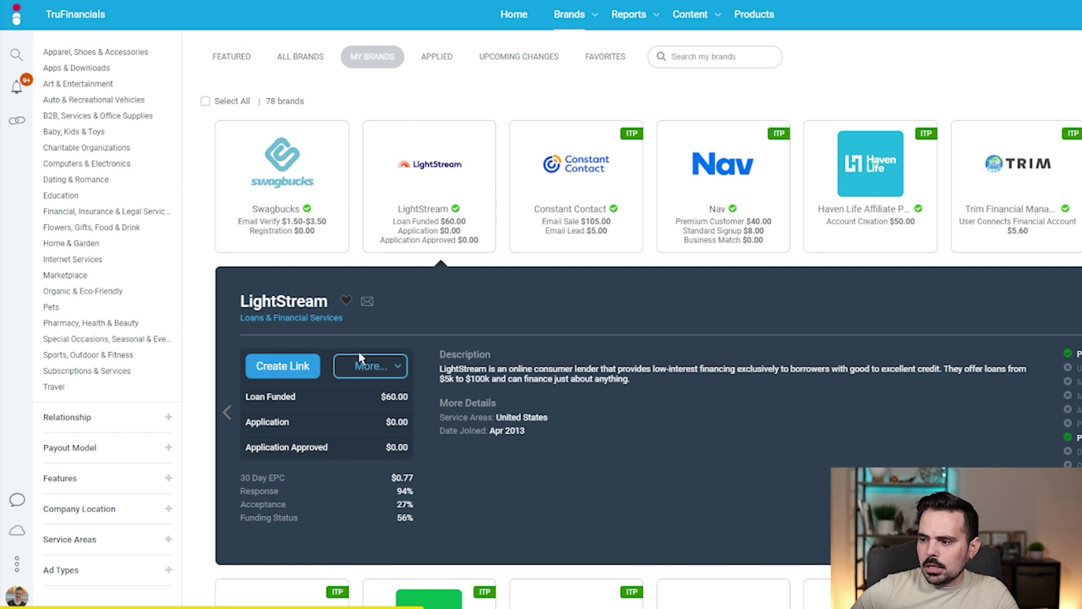
Open and dismiss LightStream's More... menu, then collapse its details panel
left_click(389, 366)
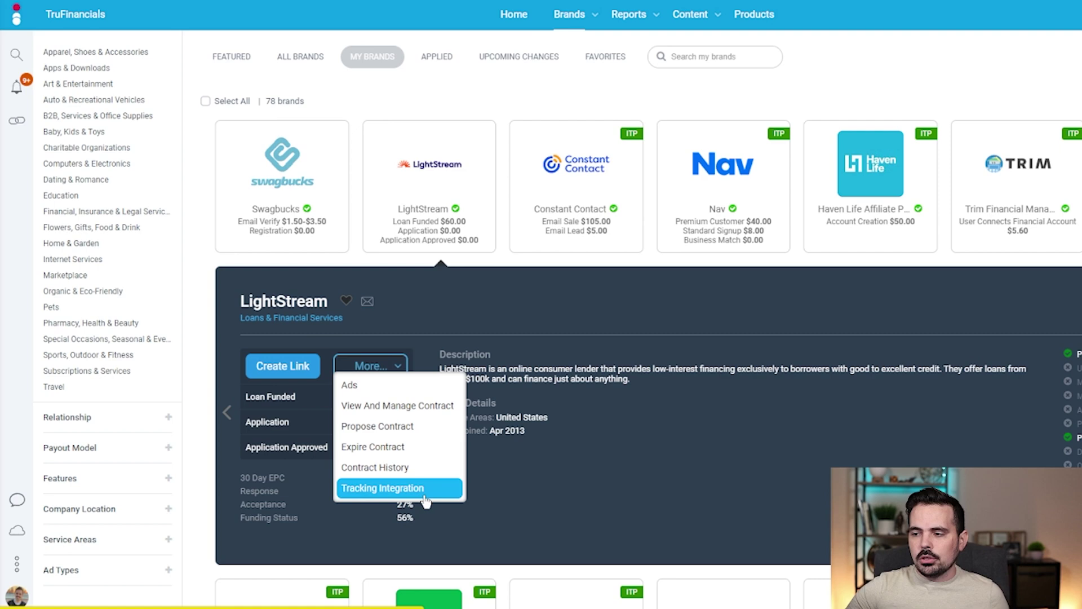
left_click(525, 285)
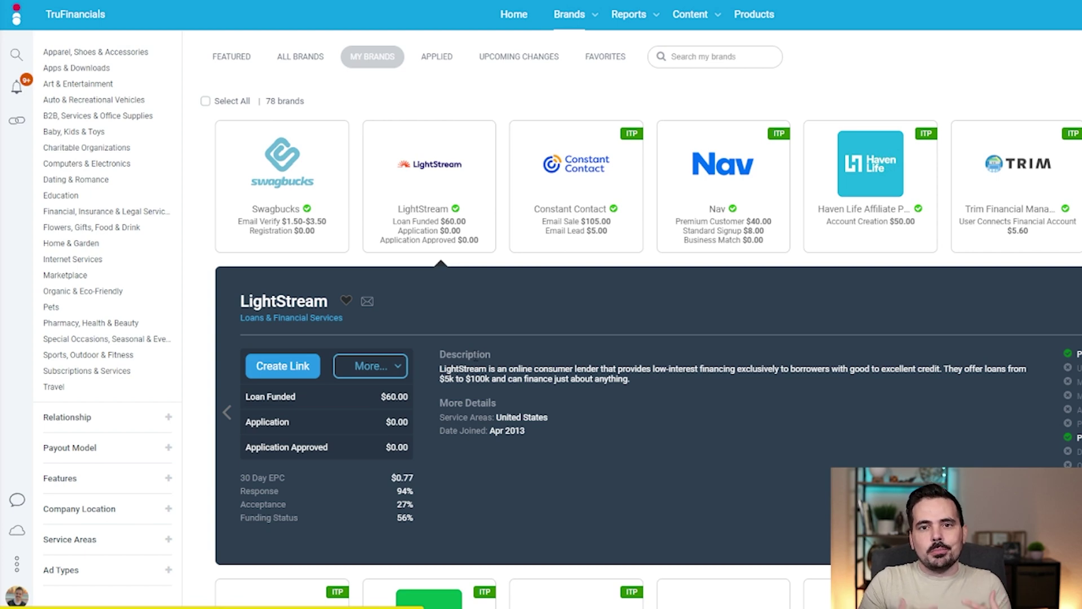
left_click(442, 175)
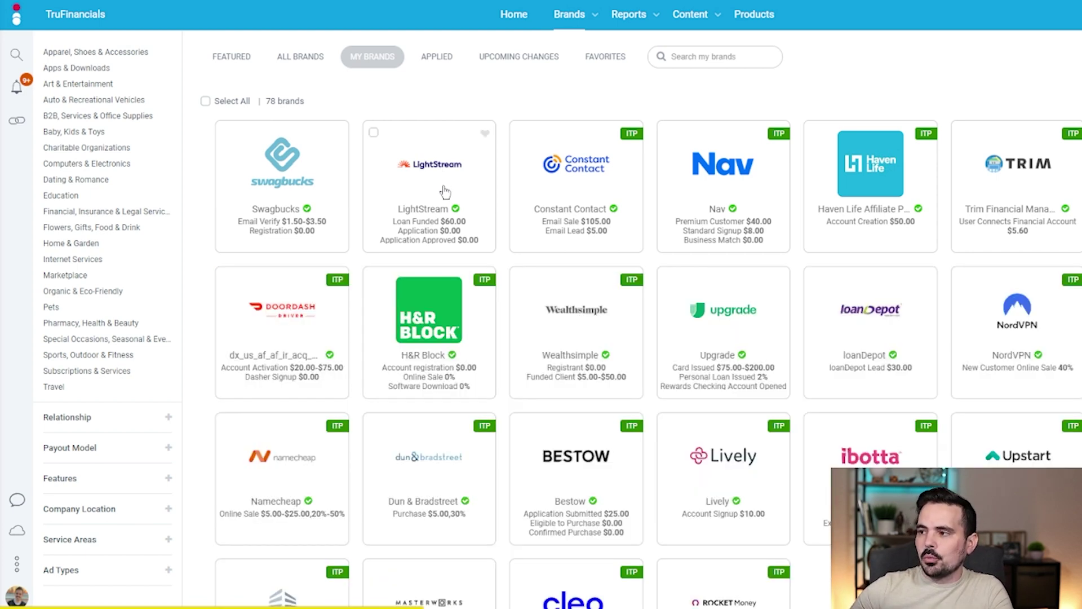
Review the Applied brands, then the Upcoming Changes list showing 0 brands
left_click(438, 57)
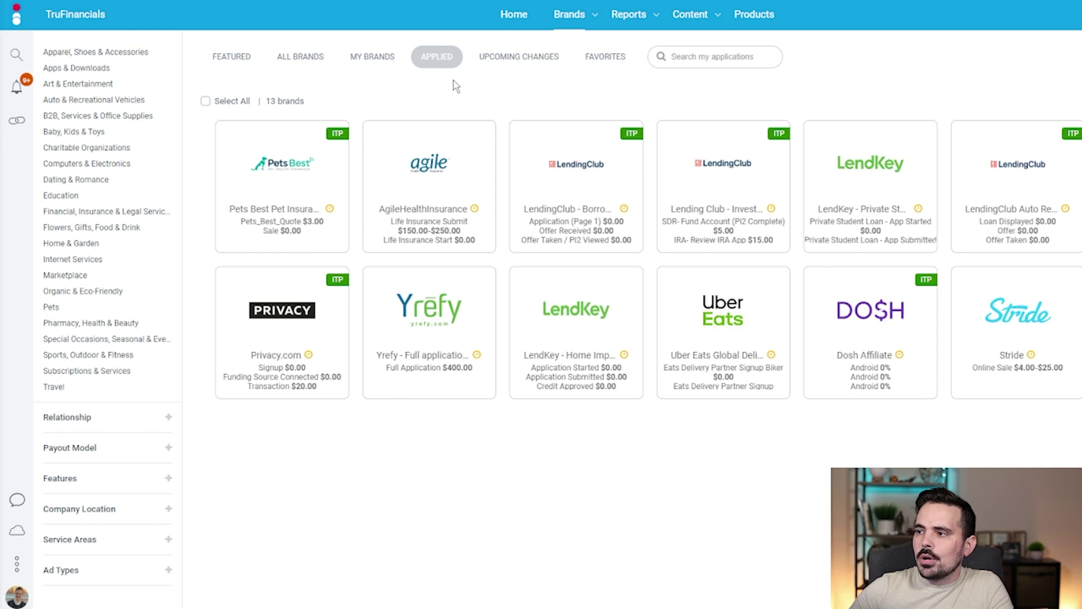
left_click(541, 65)
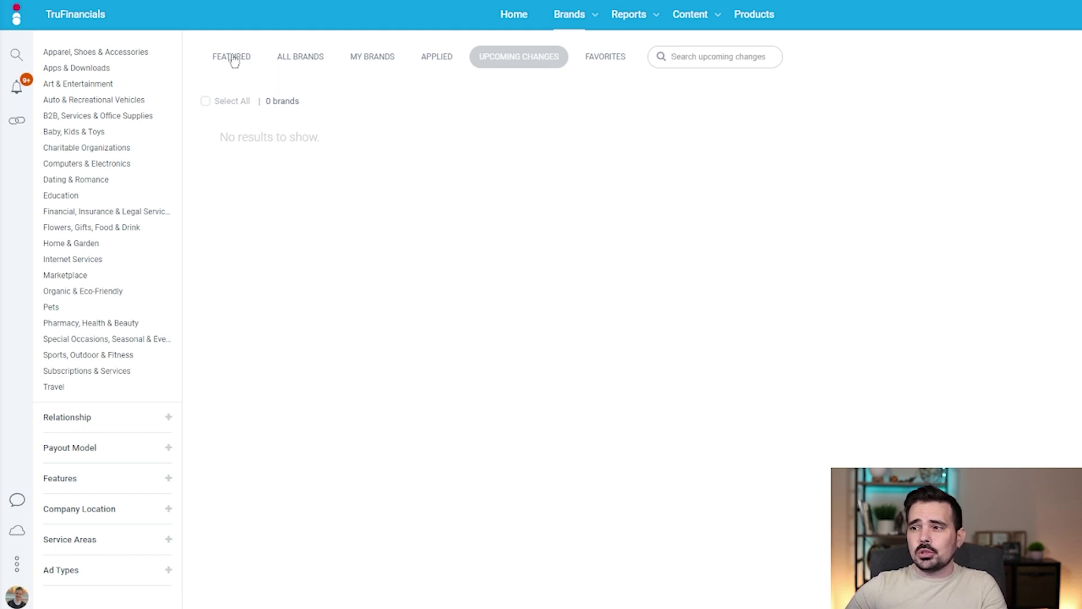
Return to All Brands and open the Performance by Brand report for Aug 15–28 2022
left_click(288, 56)
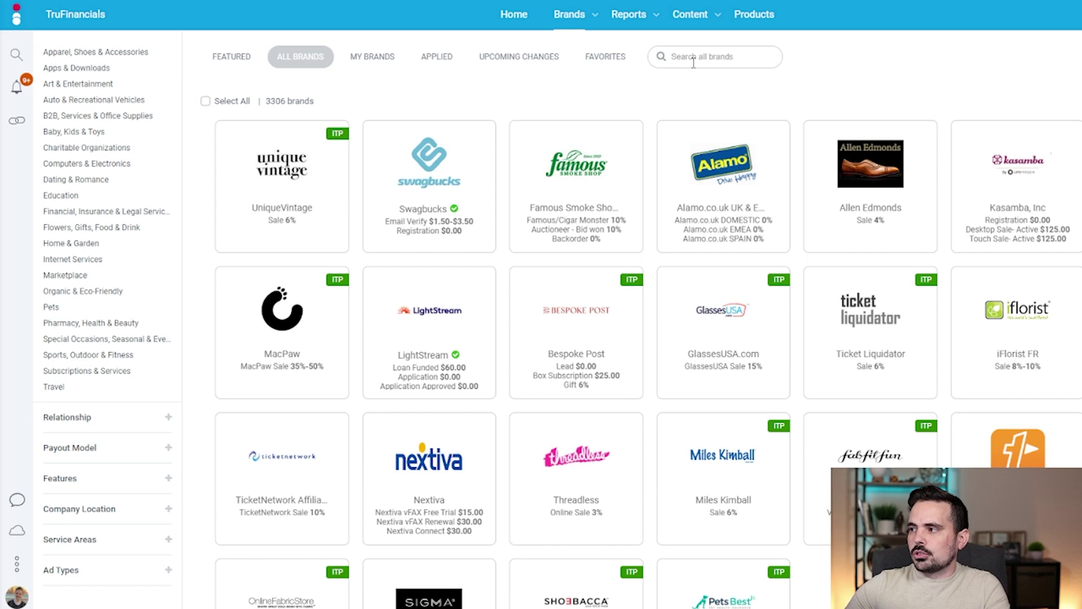
left_click(643, 16)
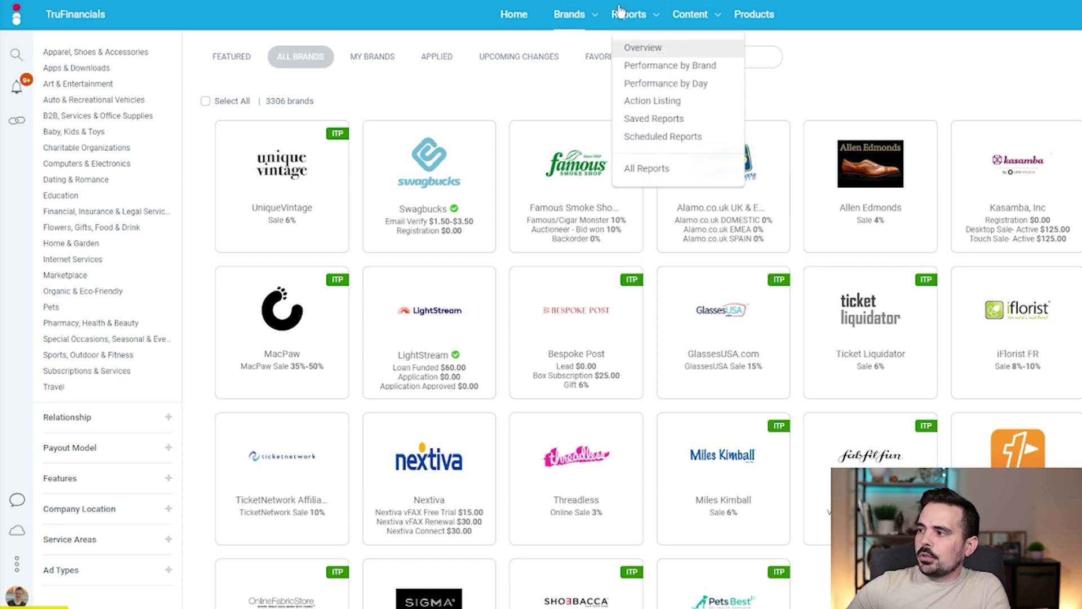
left_click(665, 67)
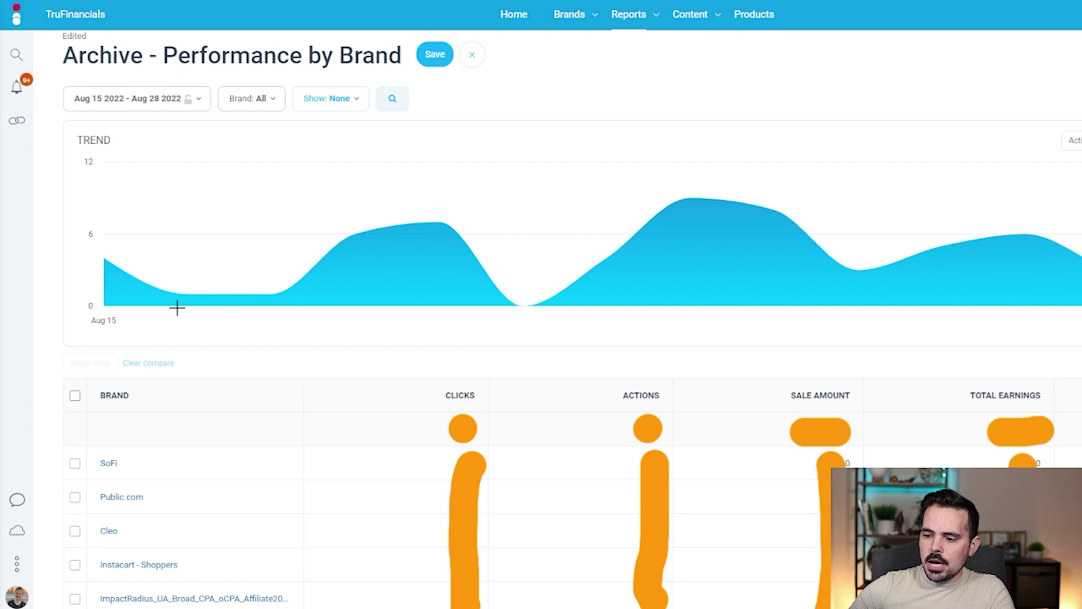
Mark up the report's brand rows and columns with on-screen annotation strokes
mouse_move(177, 291)
left_mouse_down()
mouse_move(150, 466)
mouse_move(164, 476)
mouse_move(198, 426)
left_mouse_up()
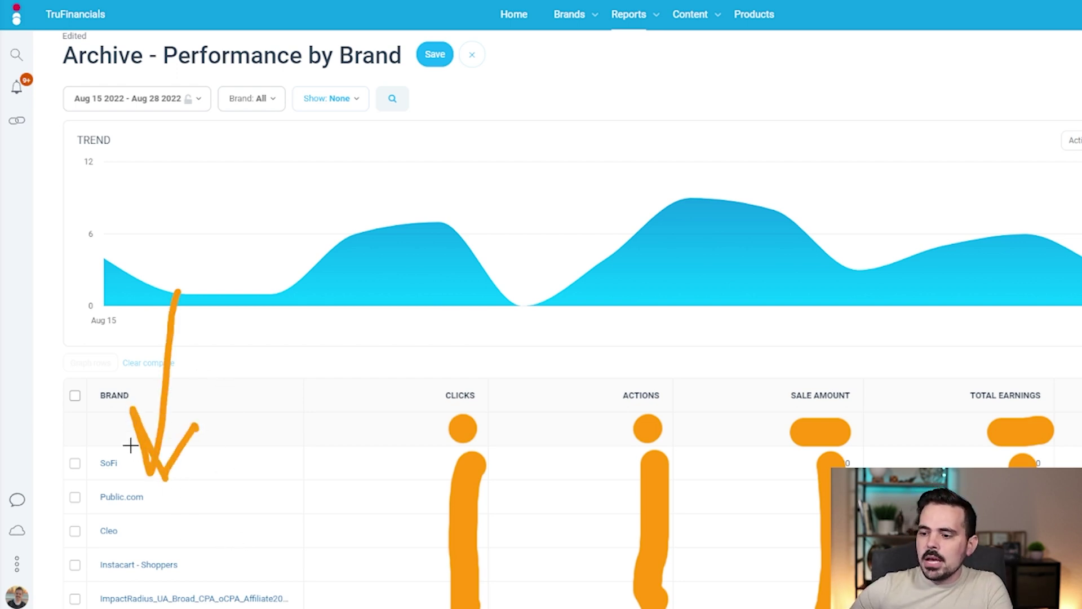
left_click_drag(462, 277, 462, 375)
mouse_move(442, 340)
left_mouse_down()
mouse_move(461, 377)
mouse_move(486, 357)
left_mouse_up()
left_click_drag(198, 458, 427, 463)
mouse_move(506, 463)
left_mouse_down()
mouse_move(621, 460)
mouse_move(615, 482)
left_mouse_up()
mouse_move(690, 467)
left_mouse_down()
mouse_move(812, 473)
mouse_move(806, 488)
left_mouse_up()
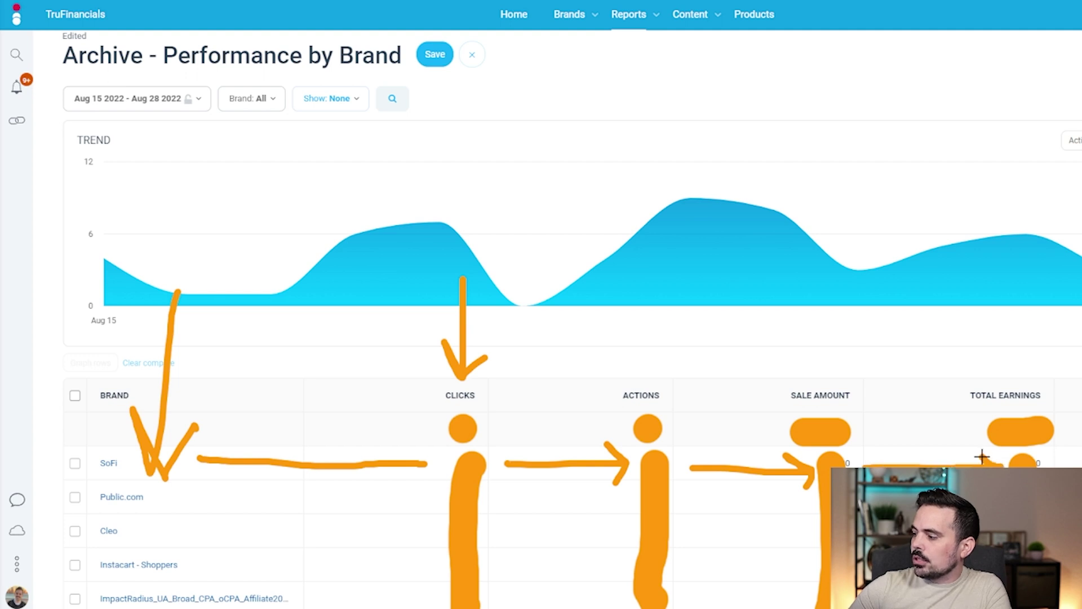
left_click_drag(981, 454, 1003, 466)
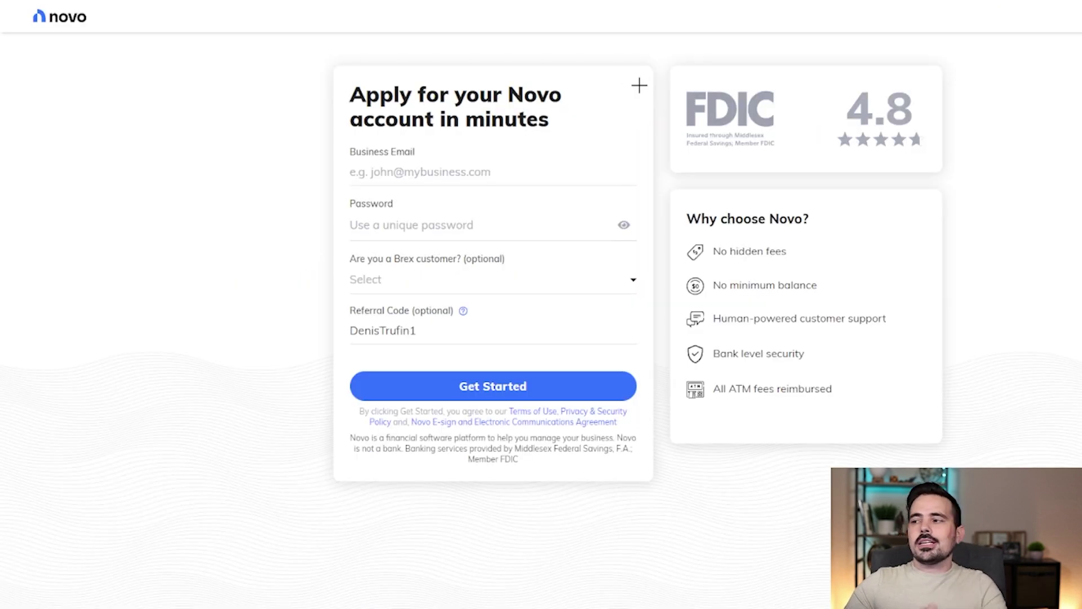
left_click_drag(638, 69, 647, 332)
mouse_move(625, 294)
left_mouse_down()
mouse_move(646, 323)
mouse_move(700, 281)
left_mouse_up()
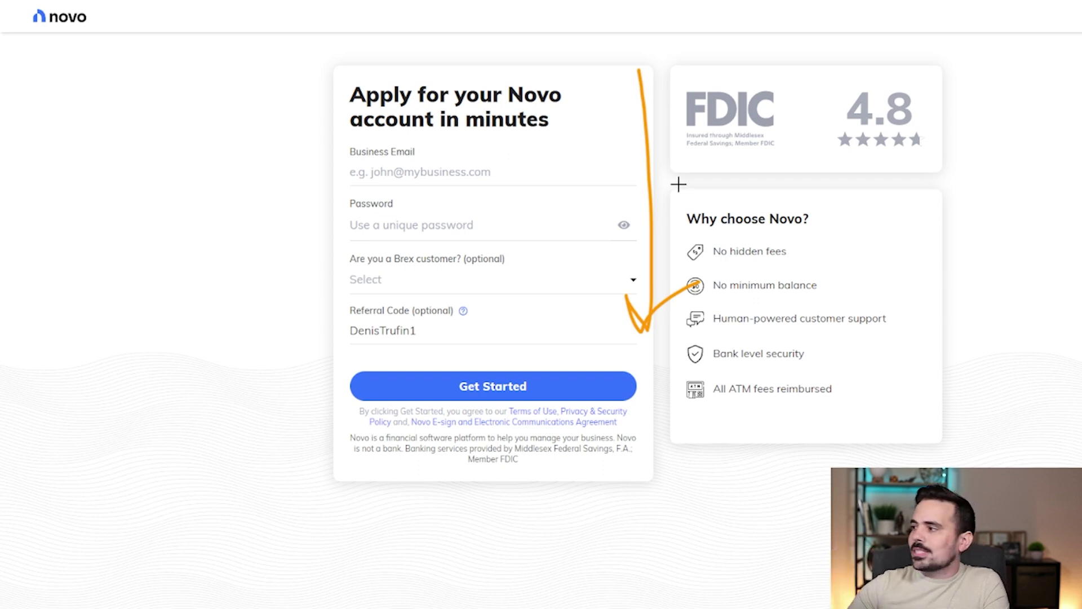
mouse_move(606, 41)
left_mouse_down()
mouse_move(370, 53)
mouse_move(1075, 188)
mouse_move(389, 54)
left_mouse_up()
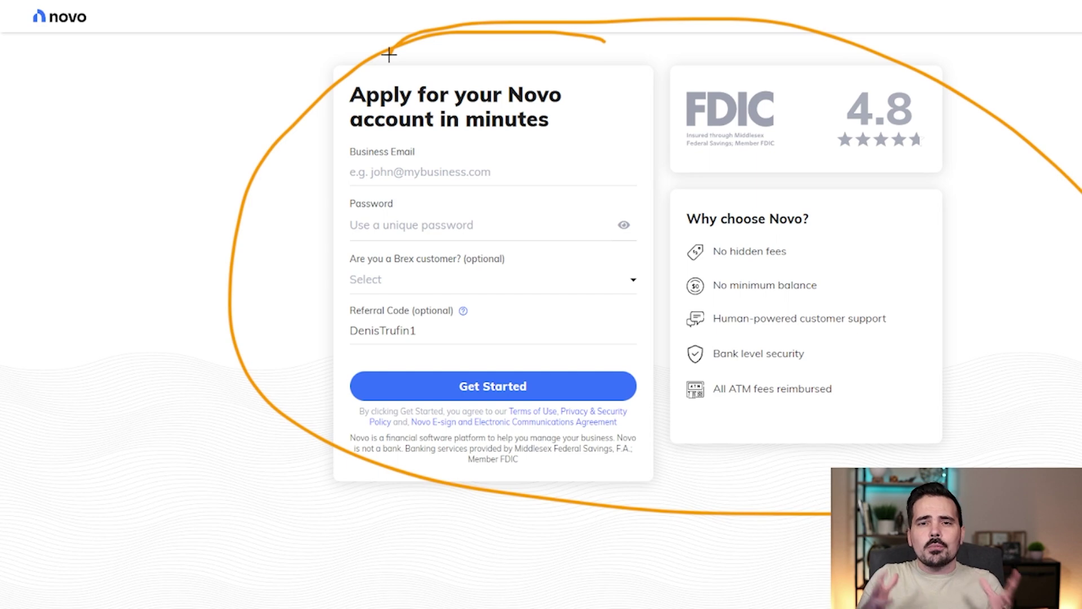